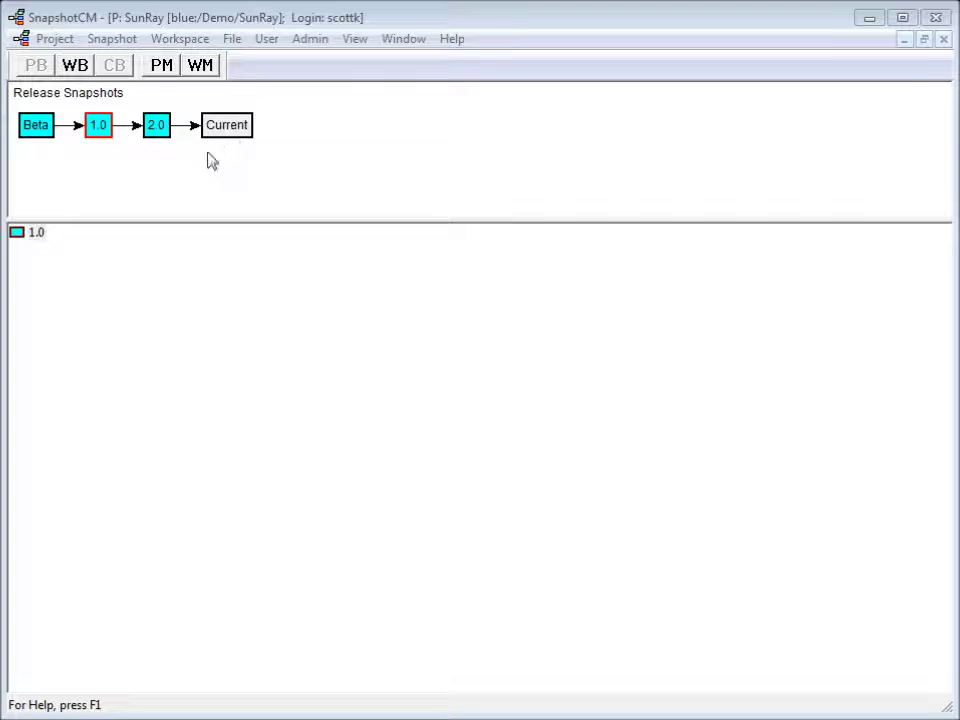
Step: Create a release snapshot named 1.1 in the SunRay project, inserted after the 1.0 snapshot
mouse_move(170, 142)
left_click(112, 40)
mouse_move(124, 64)
left_click(445, 88)
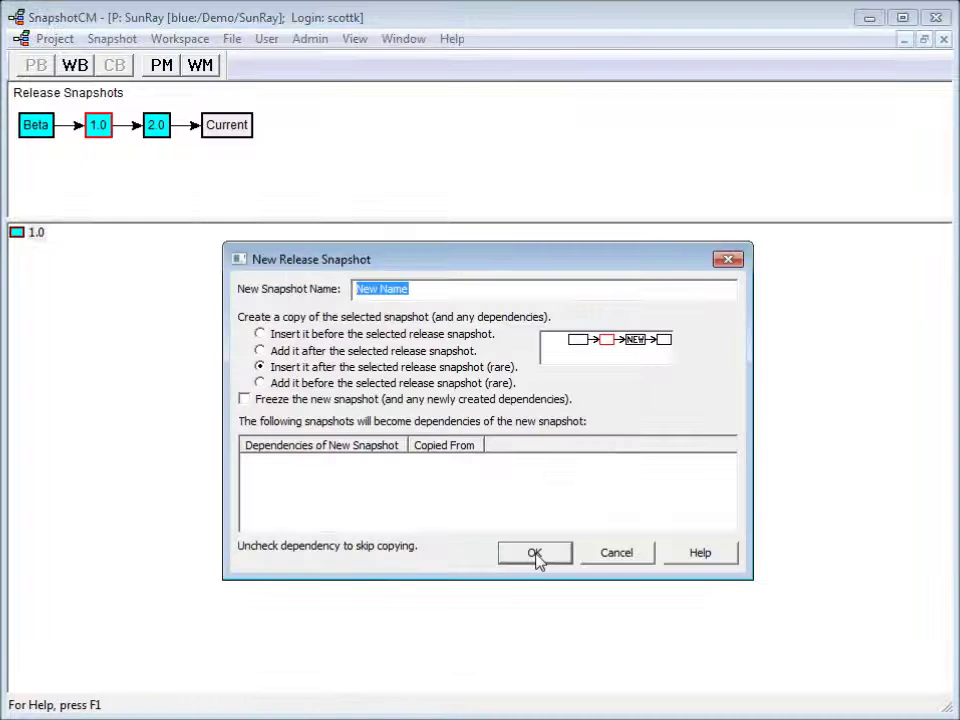
type("1.1")
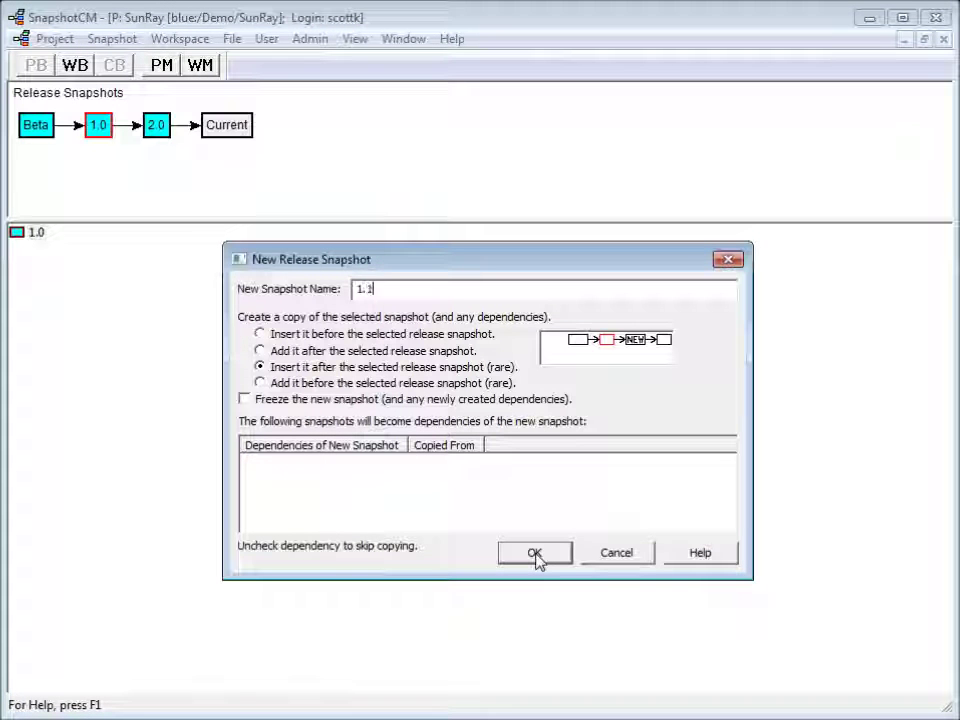
left_click(536, 558)
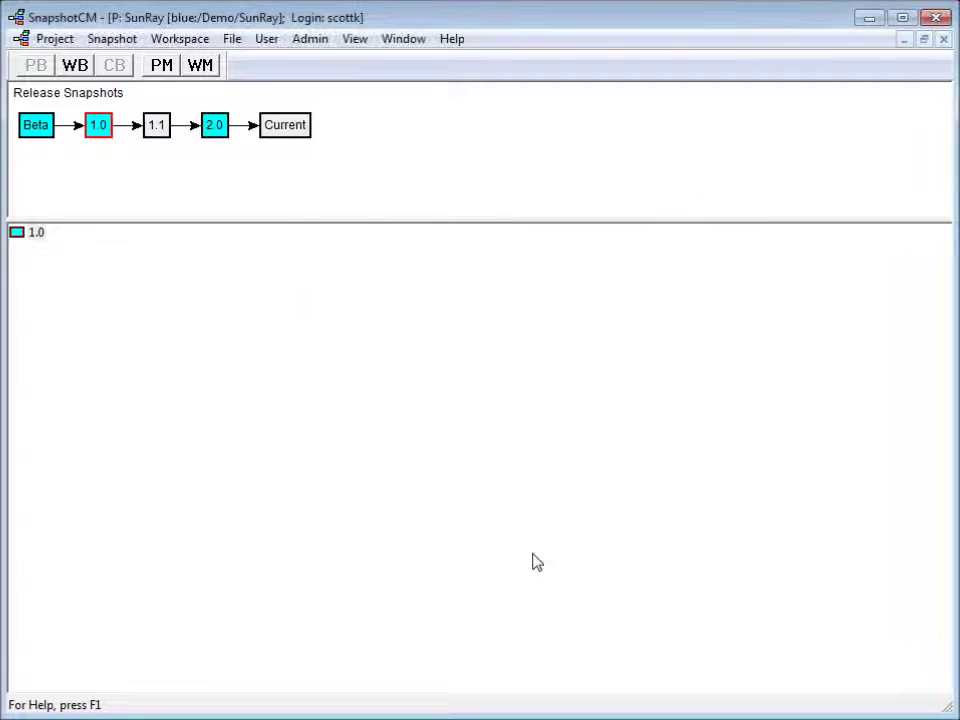
Step: Add a relationship from the SunRay 2.0 snapshot to the 1.1 snapshot
right_click(215, 133)
mouse_move(268, 171)
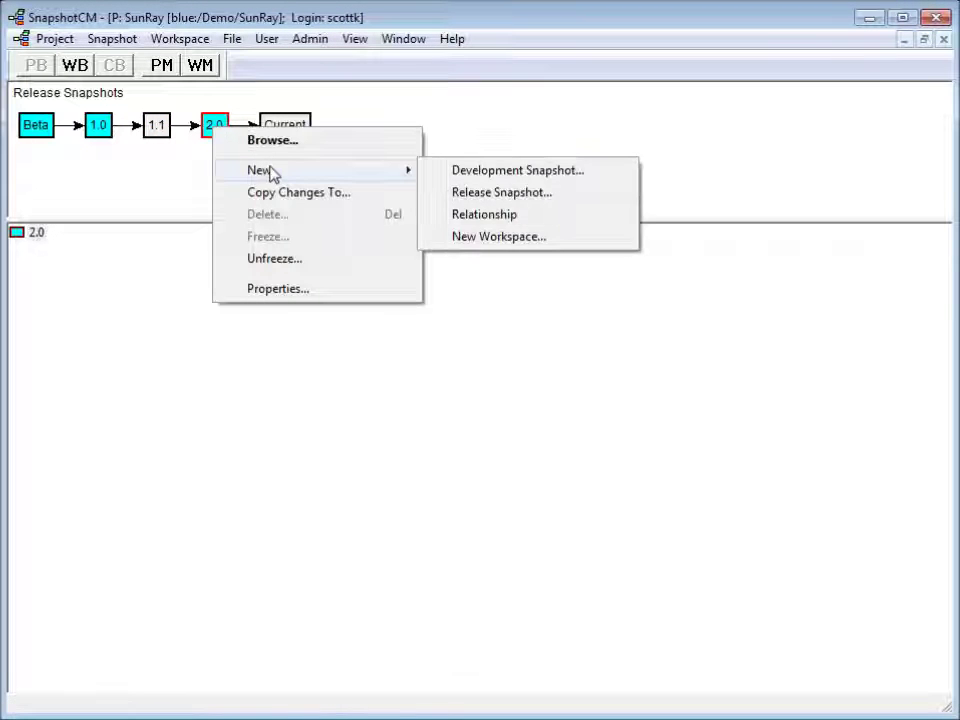
left_click(555, 215)
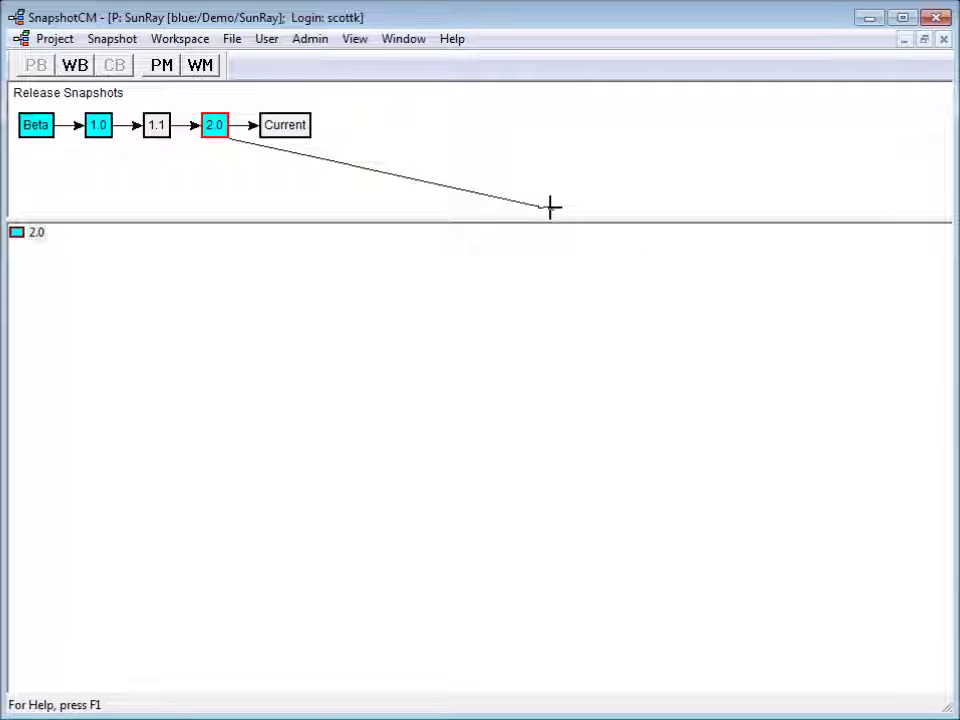
left_click(158, 126)
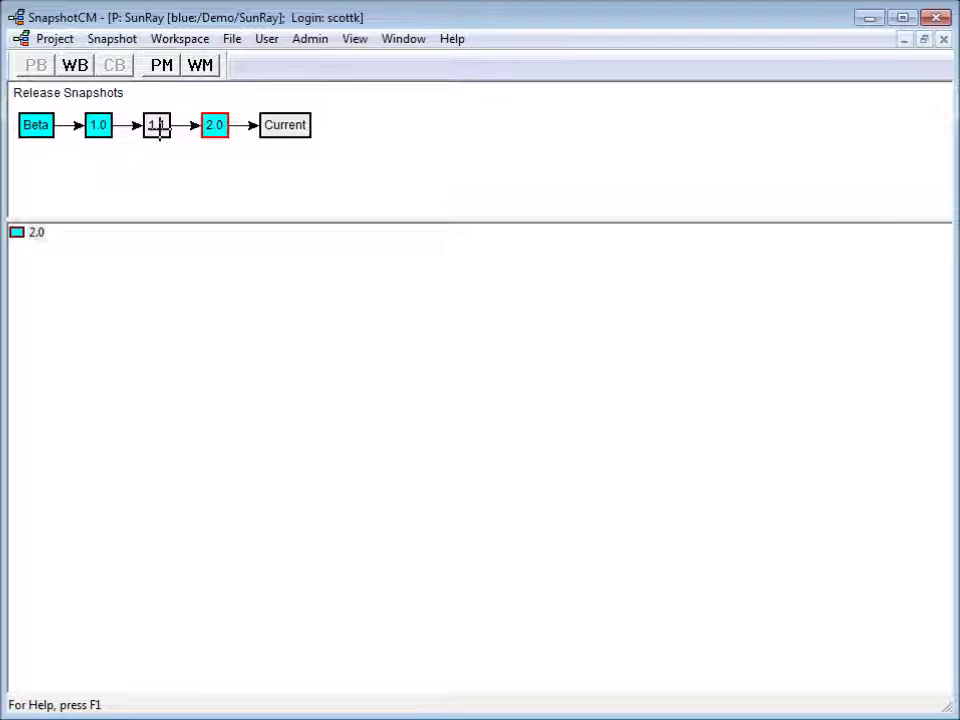
Step: Merge only the main.cpp and request.cpp changes from SunRay 2.0 into 1.1 through their relationship, and close the merge view
right_click(190, 108)
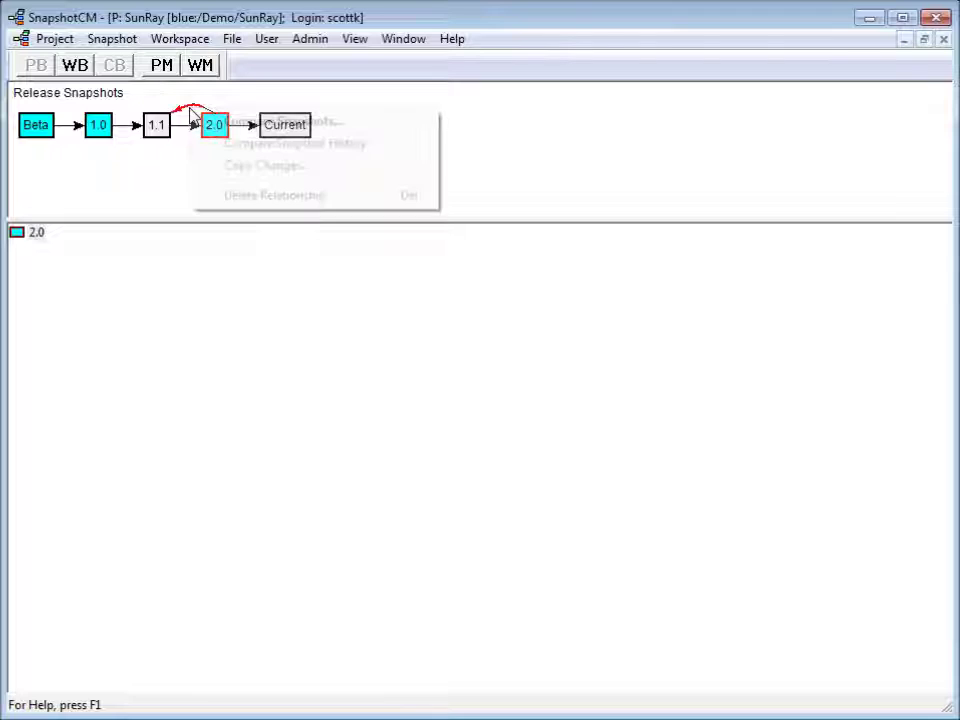
left_click(246, 164)
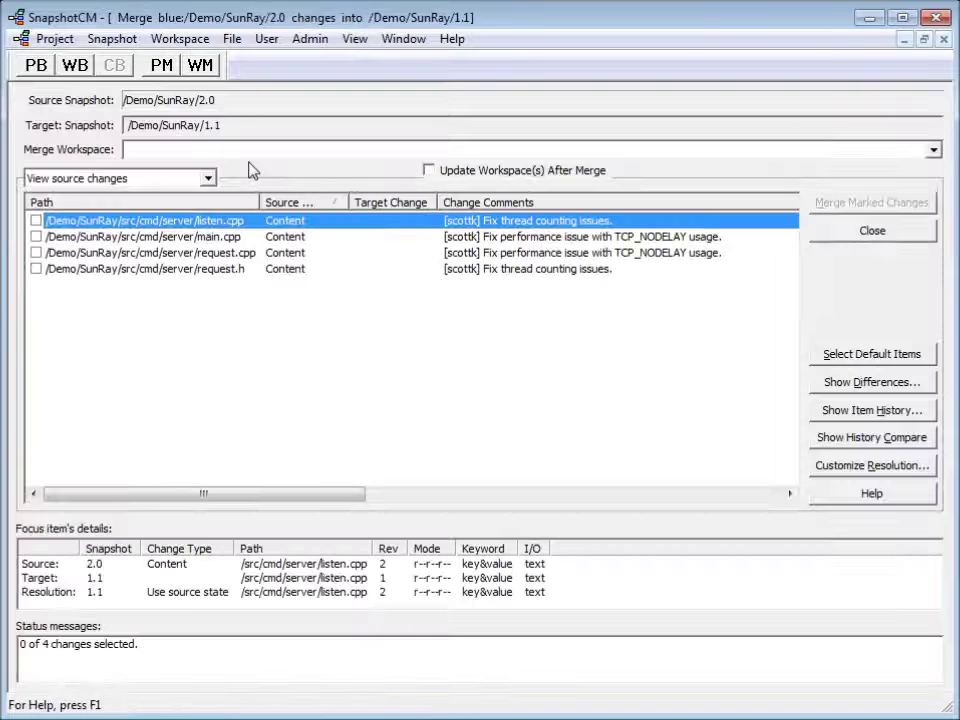
left_click(36, 237)
left_click(36, 253)
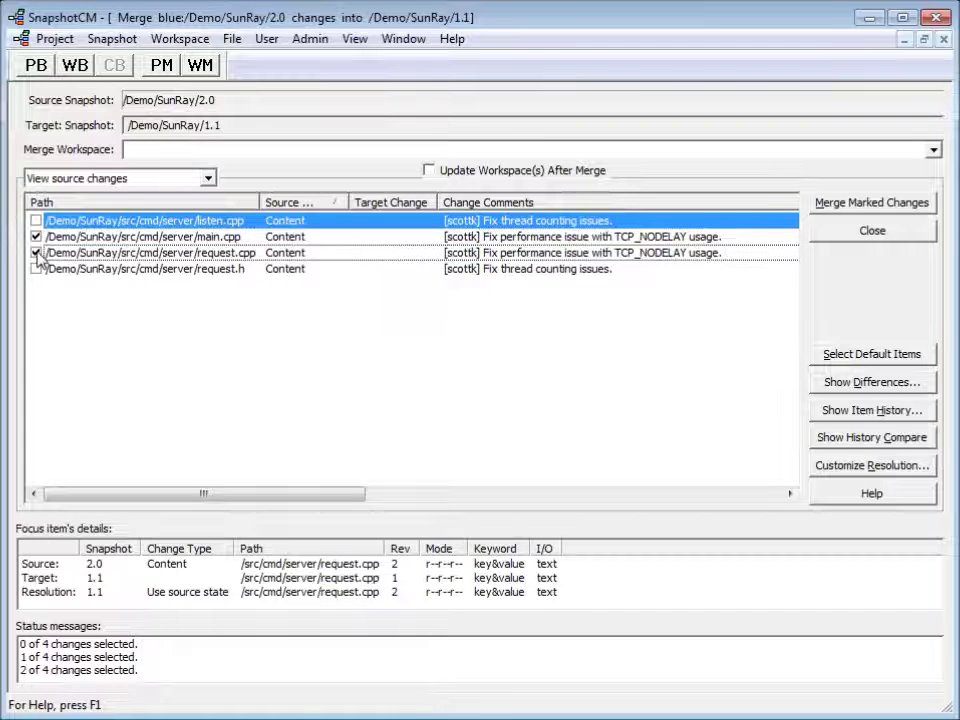
left_click(847, 206)
left_click(419, 448)
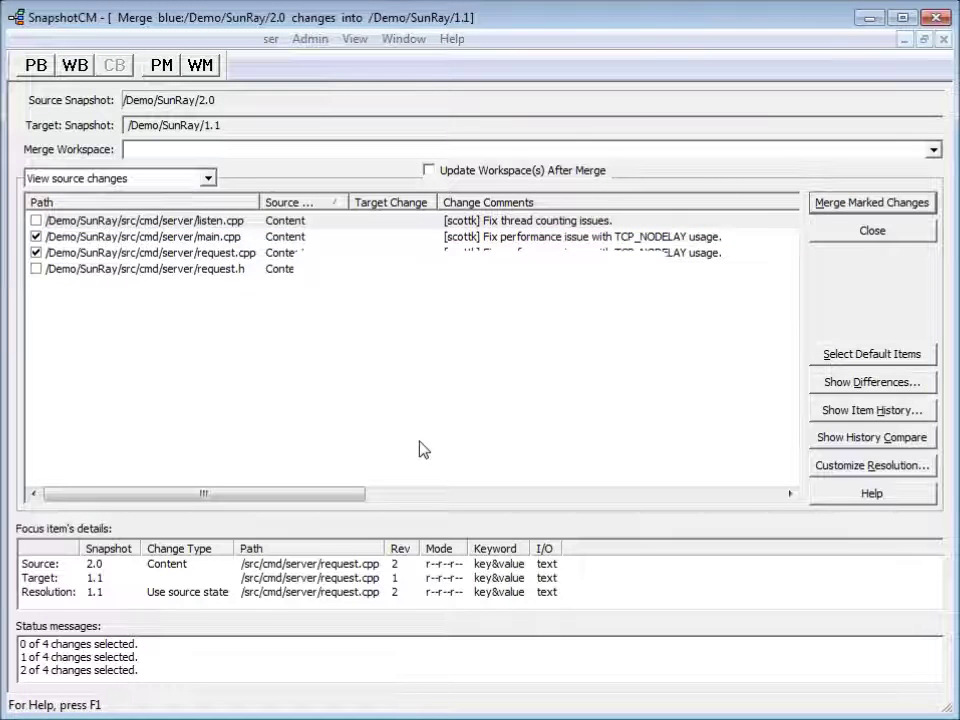
left_click(853, 242)
Step: Limit the recursive workspace listing of C:\work\Current to Files Needing Action, and select TODO.txt, followed by mtest.cpp
mouse_move(166, 137)
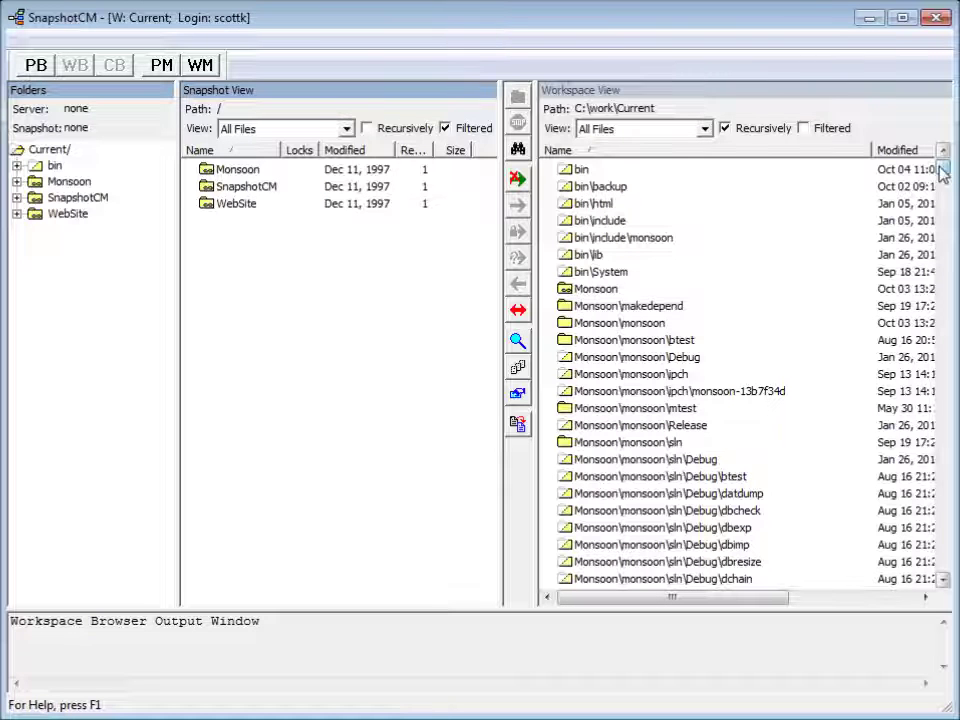
mouse_move(940, 172)
left_mouse_down()
mouse_move(943, 229)
mouse_move(954, 194)
mouse_move(944, 168)
left_mouse_up()
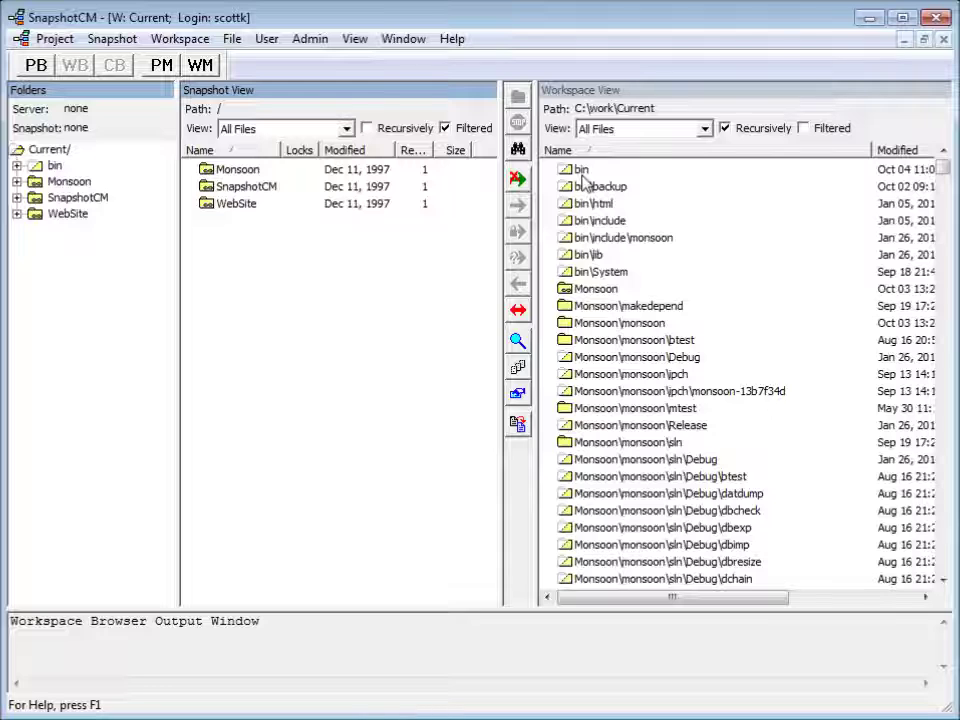
left_click(706, 129)
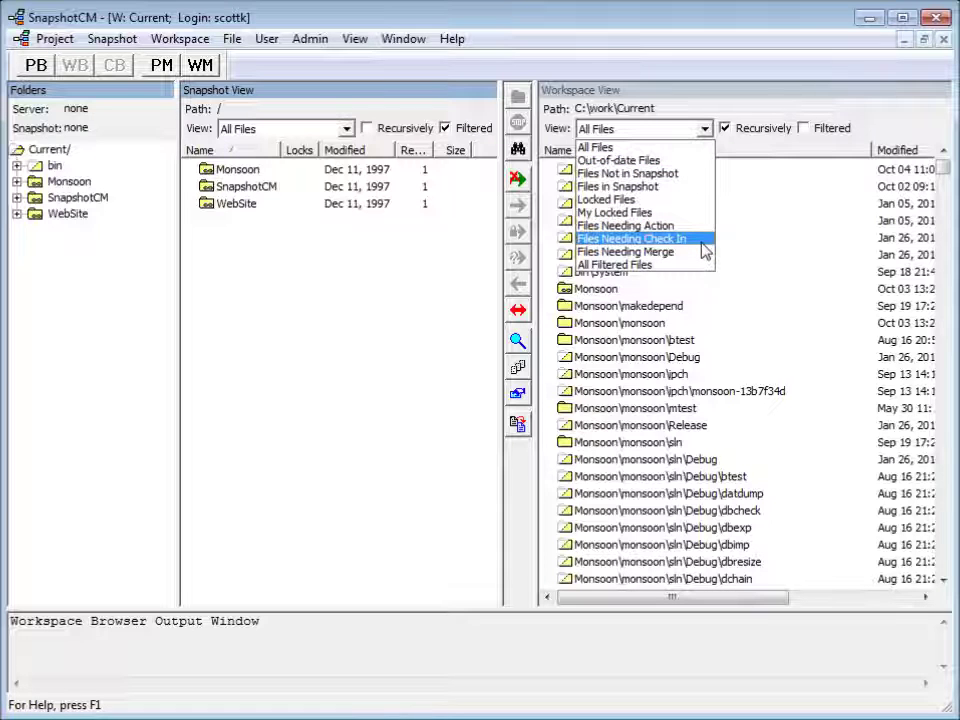
left_click(683, 226)
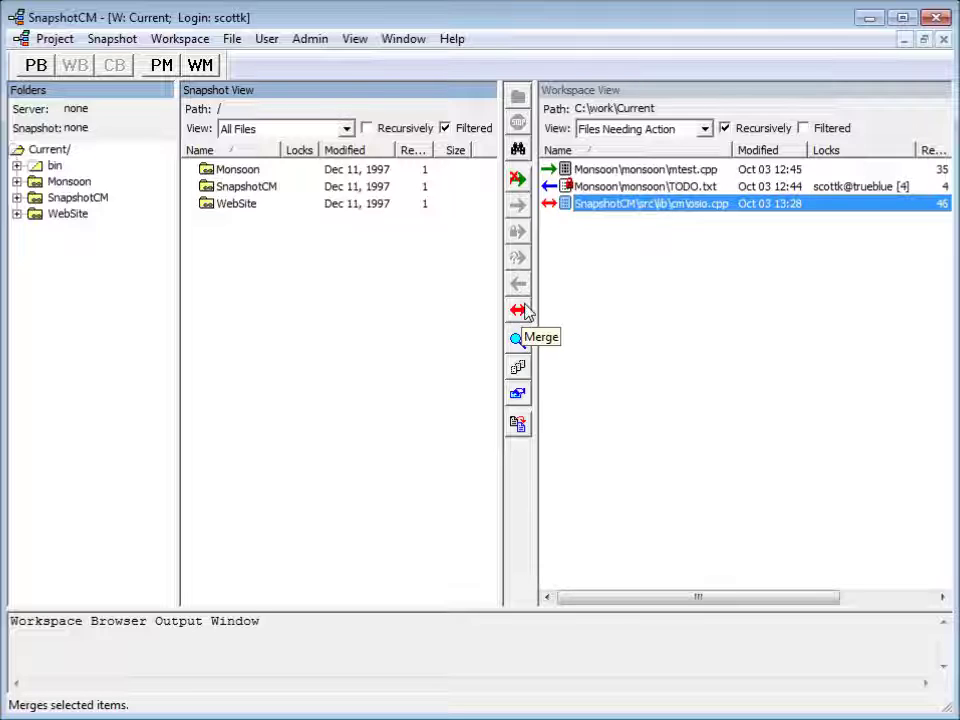
left_click(595, 188)
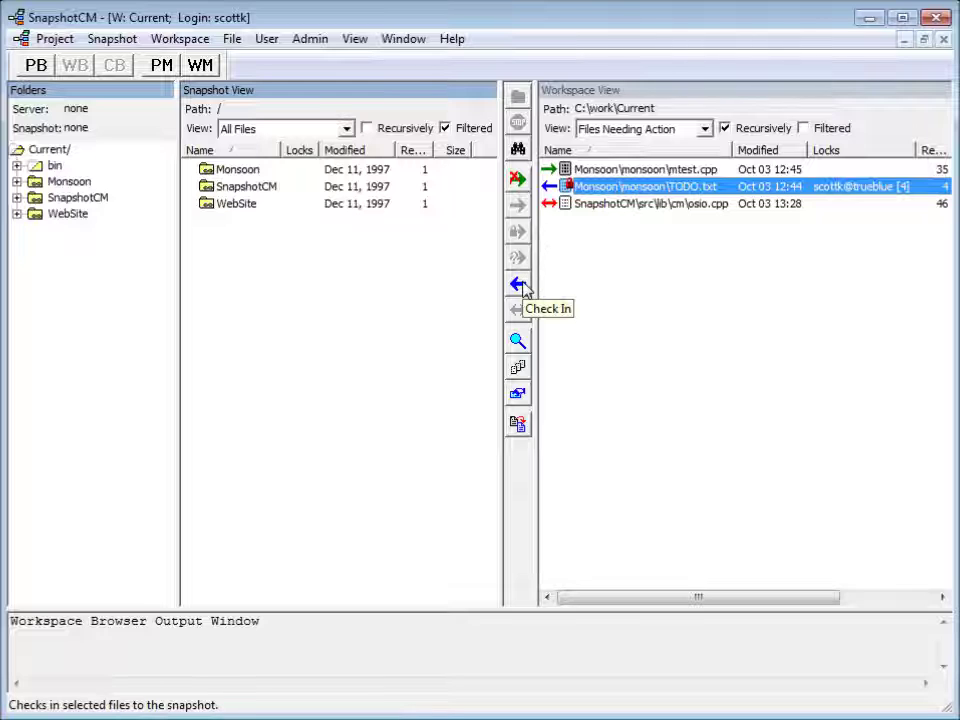
left_click(579, 170)
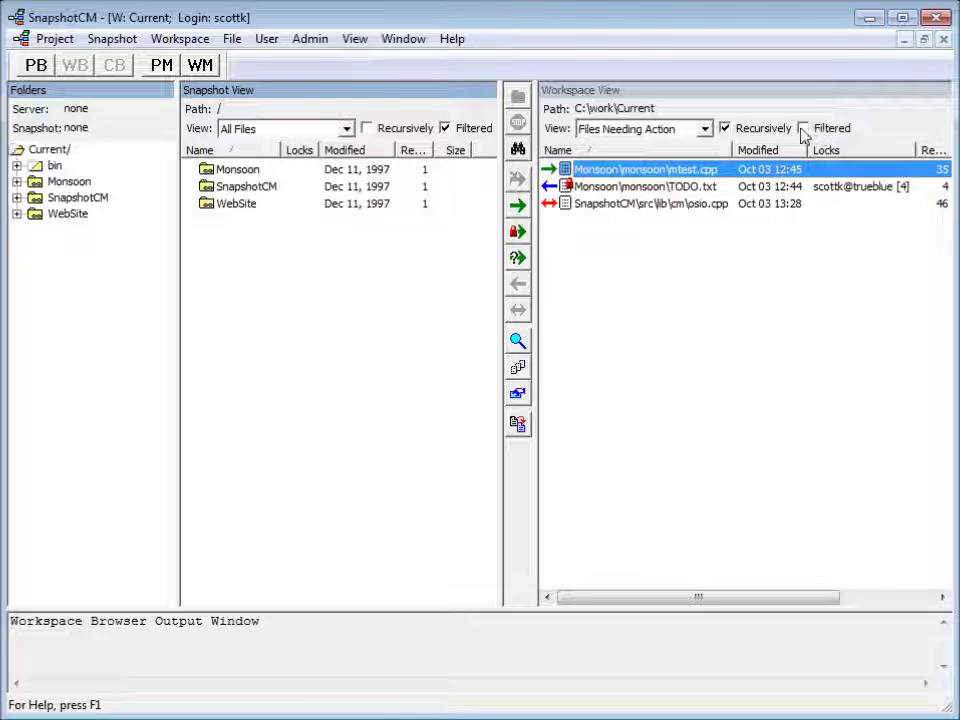
Step: Review which columns can be displayed in the workspace file list without changing the selection
right_click(606, 160)
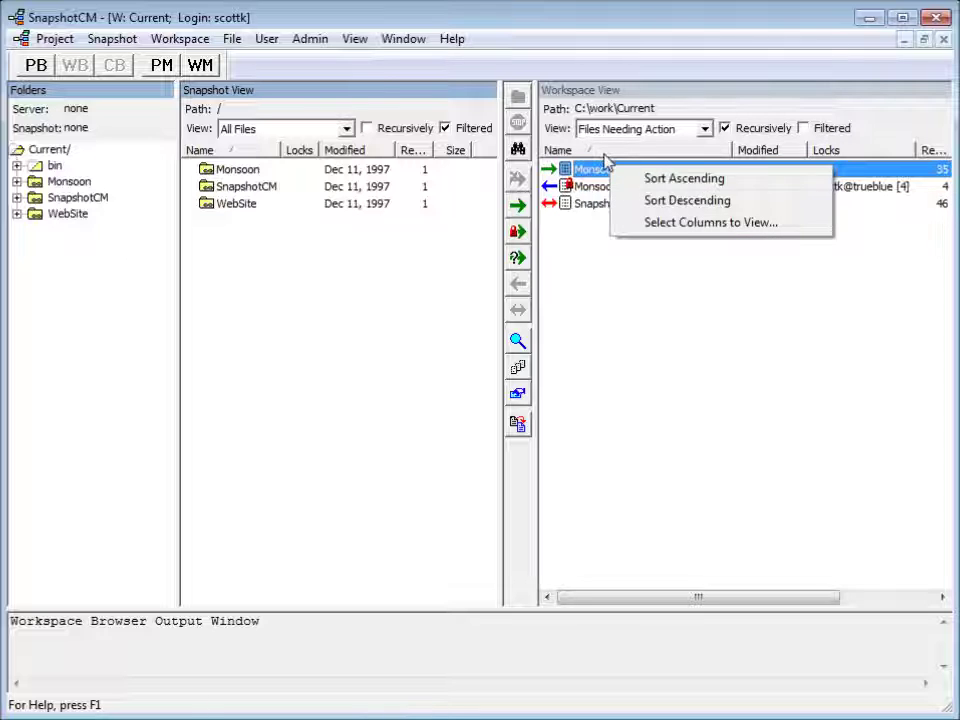
left_click(666, 223)
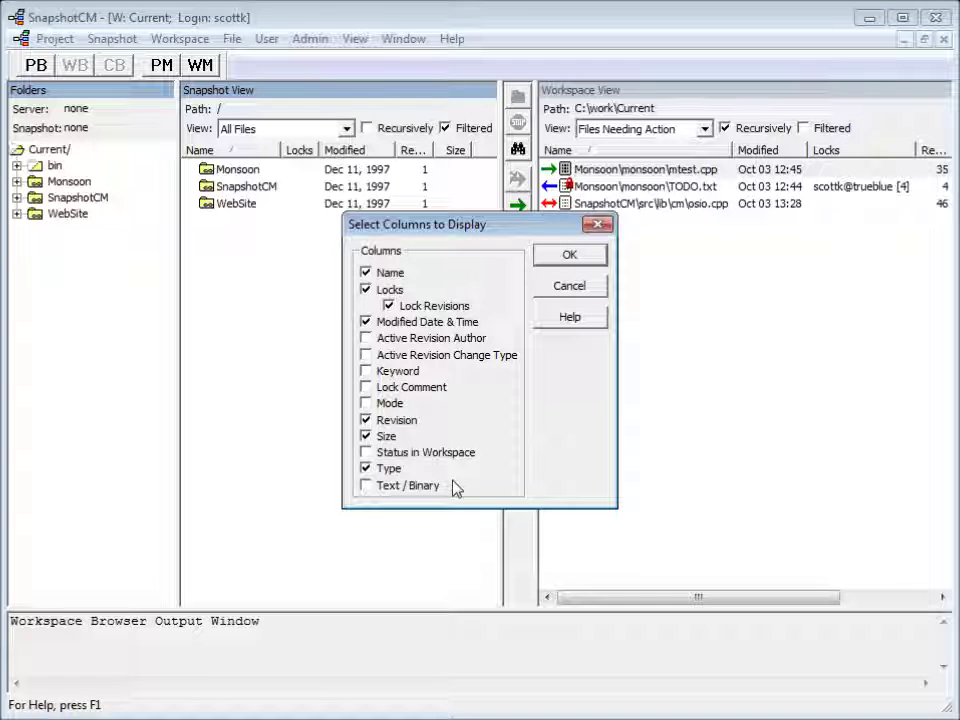
left_click(582, 288)
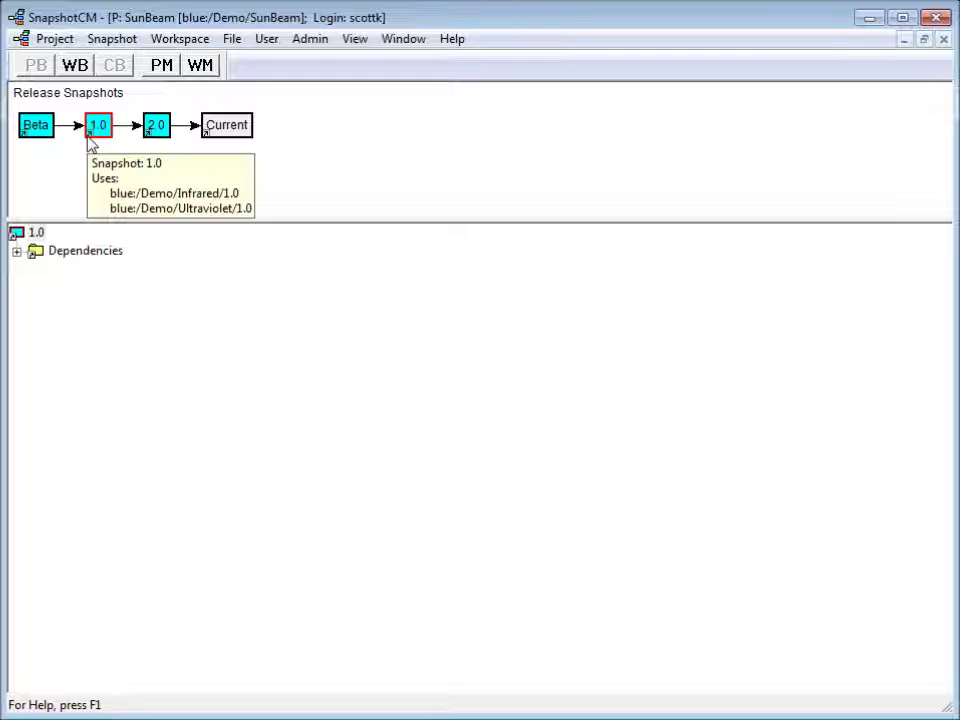
Step: Create release snapshot 1.1 after 1.0 in the SunBeam project, also copying its Infrared and Ultraviolet dependencies
mouse_move(152, 145)
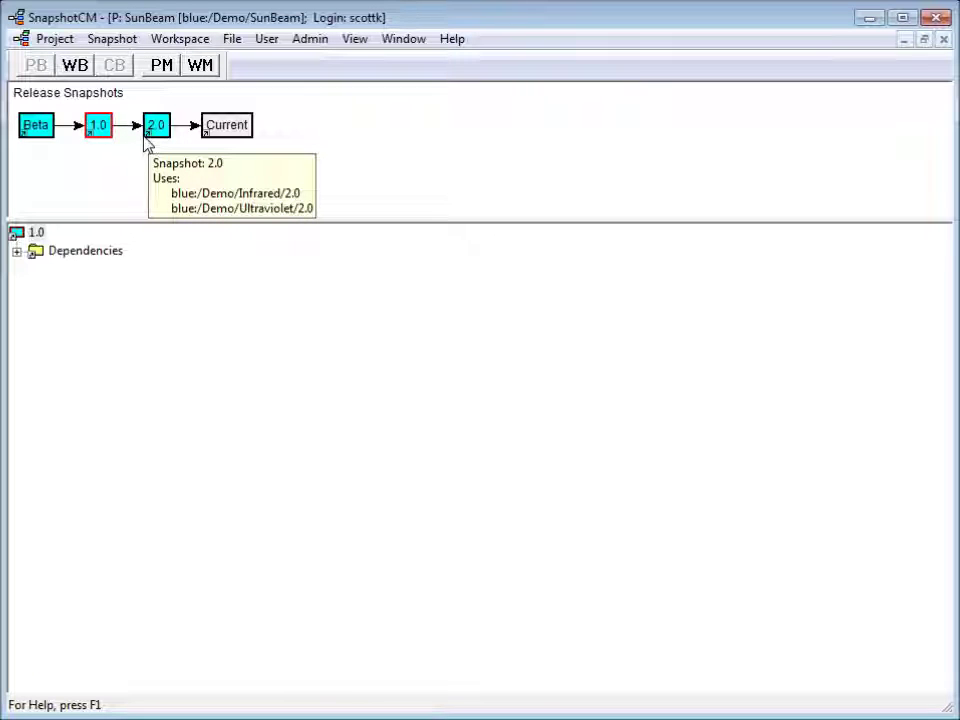
mouse_move(112, 140)
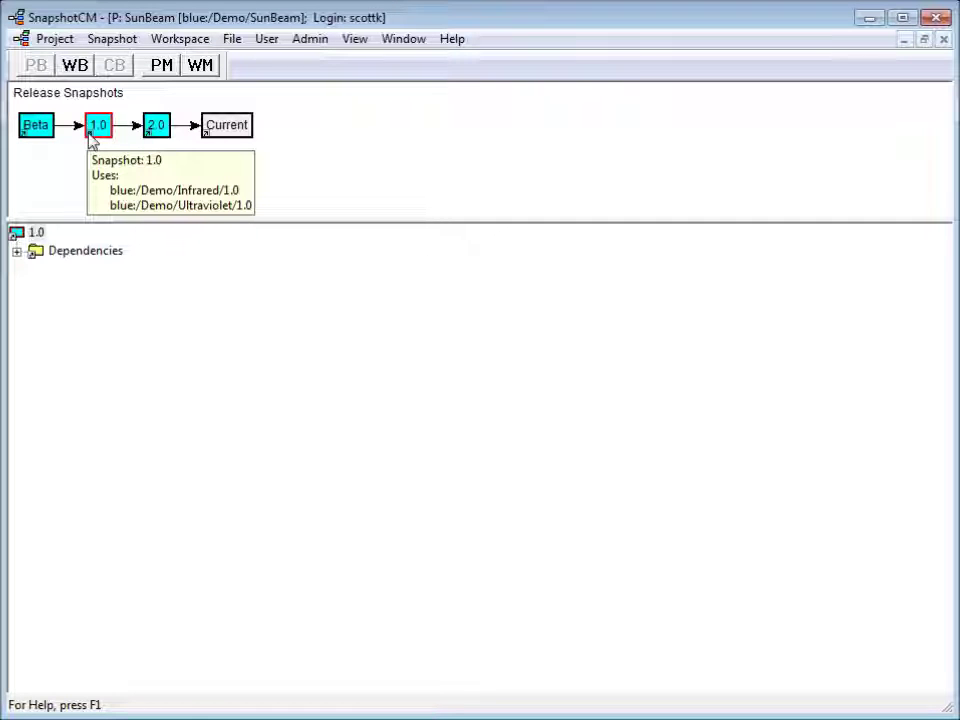
right_click(106, 130)
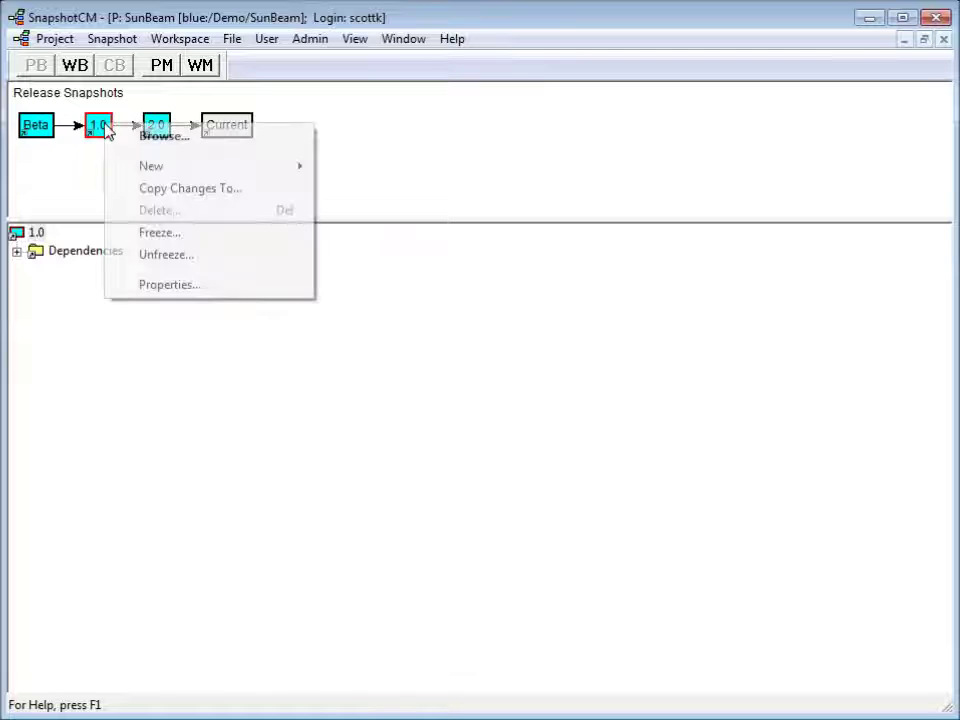
mouse_move(163, 167)
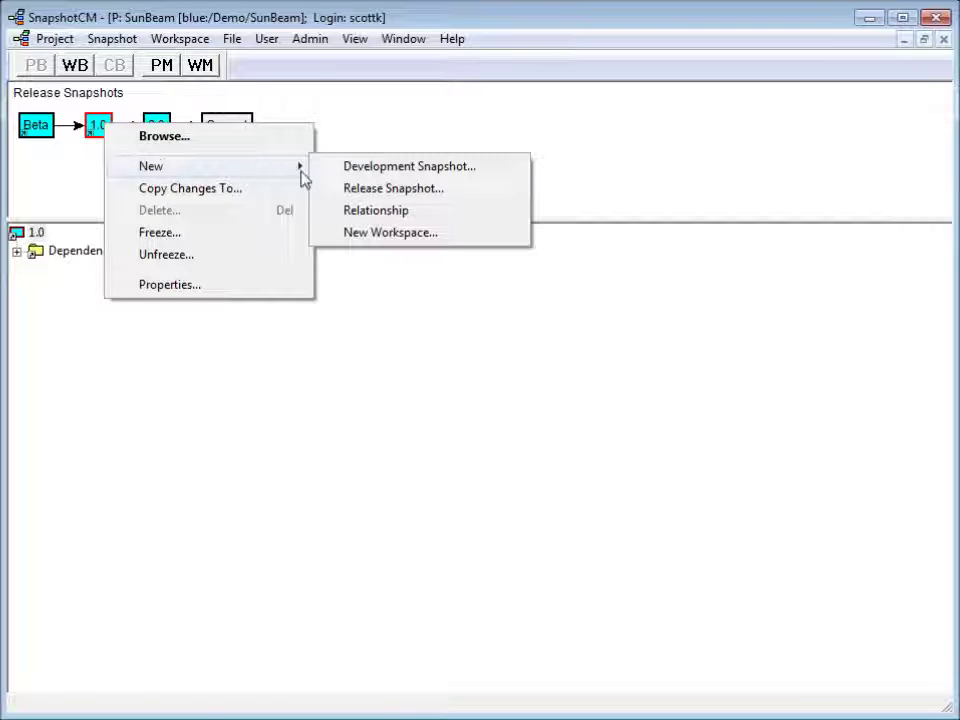
left_click(369, 191)
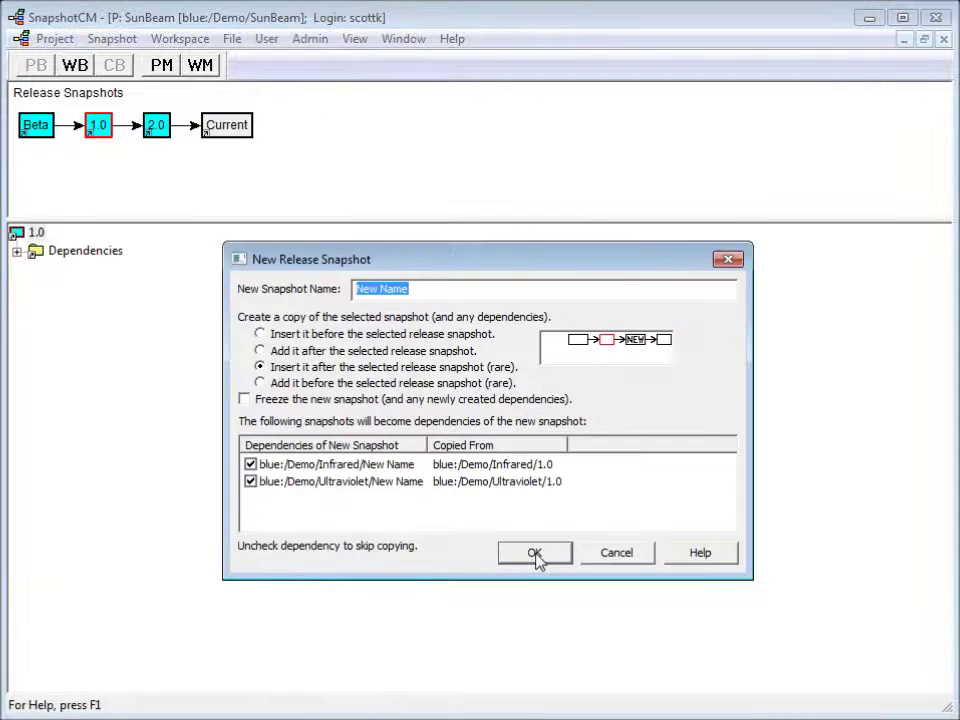
type("1.1")
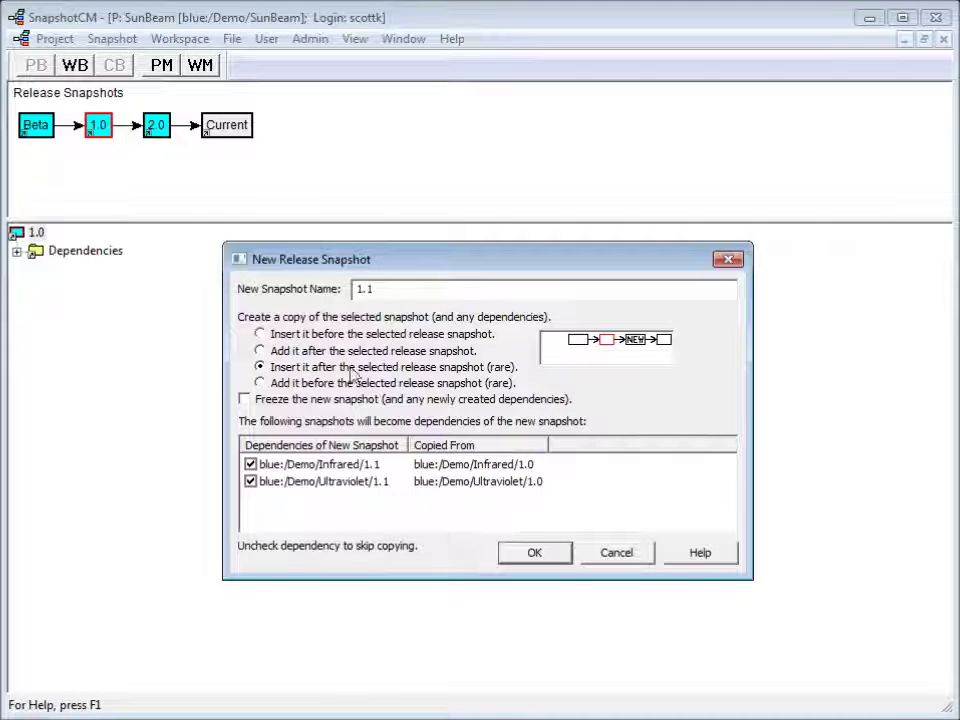
left_click(558, 562)
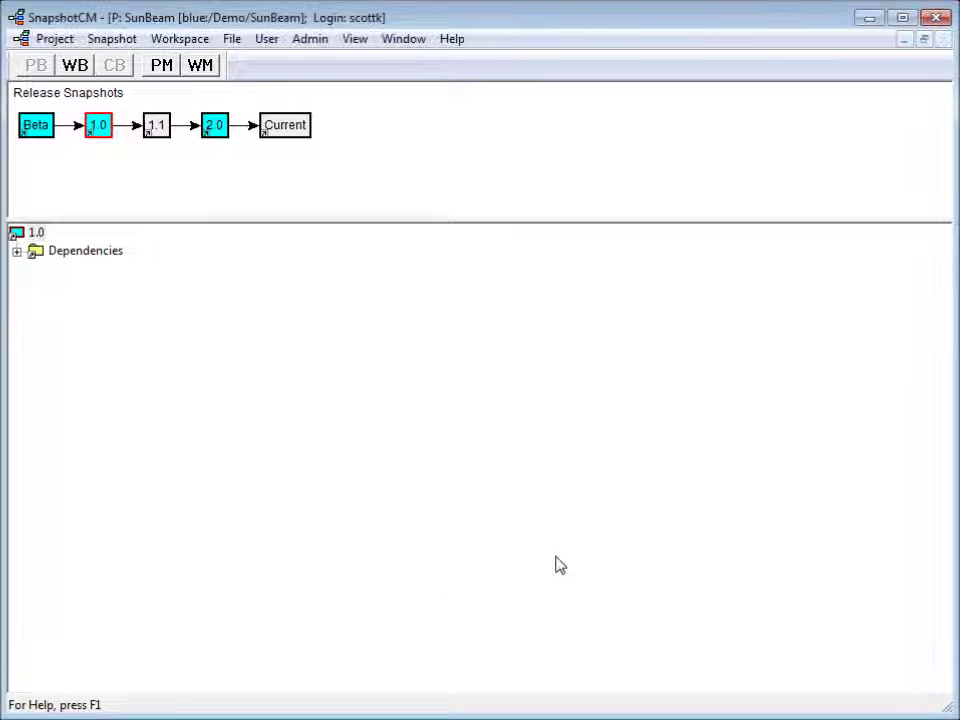
Step: Add a relationship from the SunBeam 2.0 snapshot to the 1.1 snapshot
right_click(205, 130)
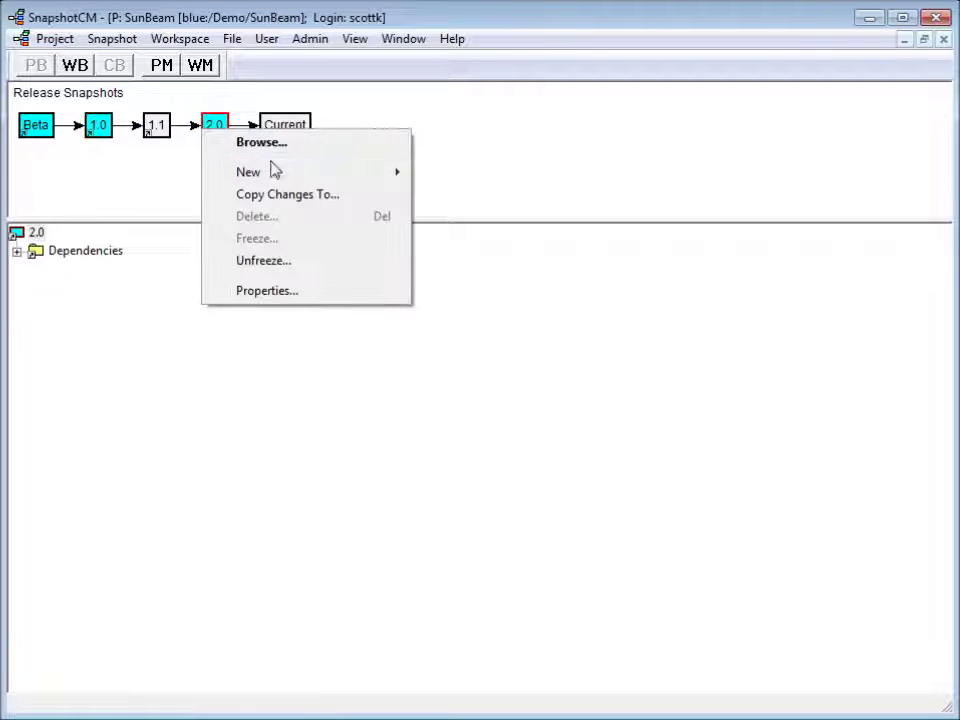
mouse_move(275, 172)
left_click(468, 215)
left_click(160, 125)
Step: Merge the diffmerge.cpp, filediff.cpp and wshistory.cpp changes from SunBeam 2.0 into 1.1, and close the merge view
right_click(183, 107)
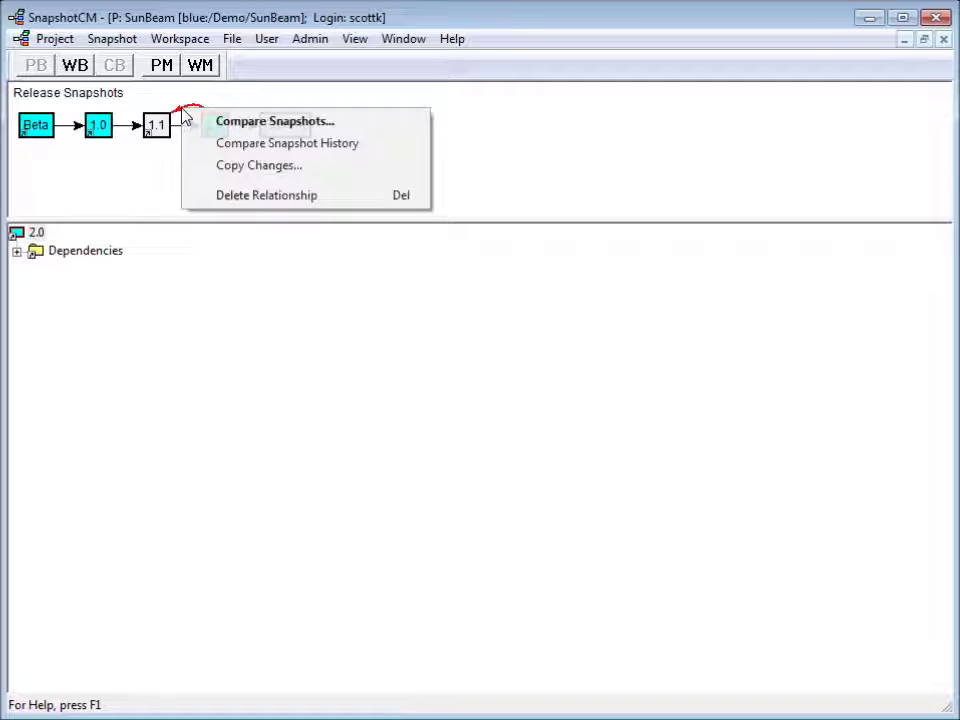
left_click(245, 163)
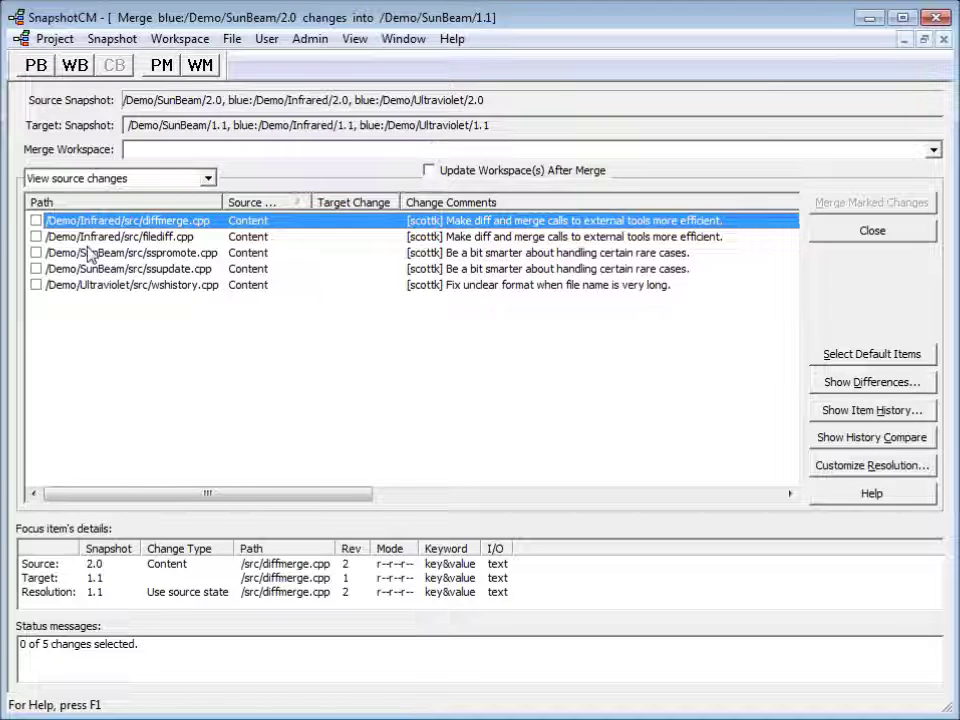
left_click(36, 220)
left_click(36, 236)
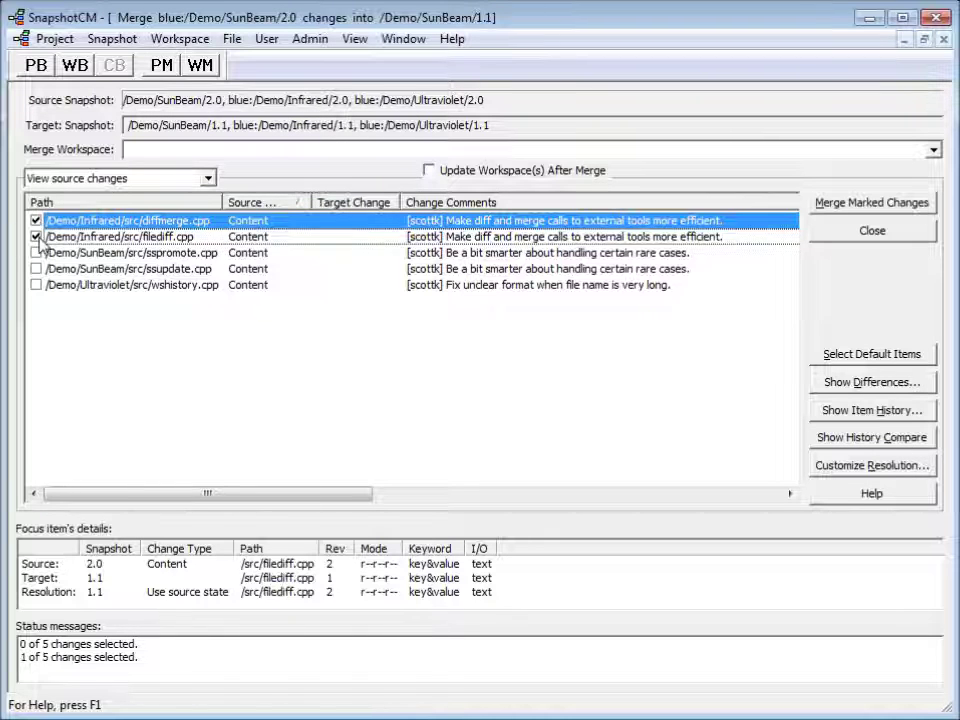
left_click(36, 285)
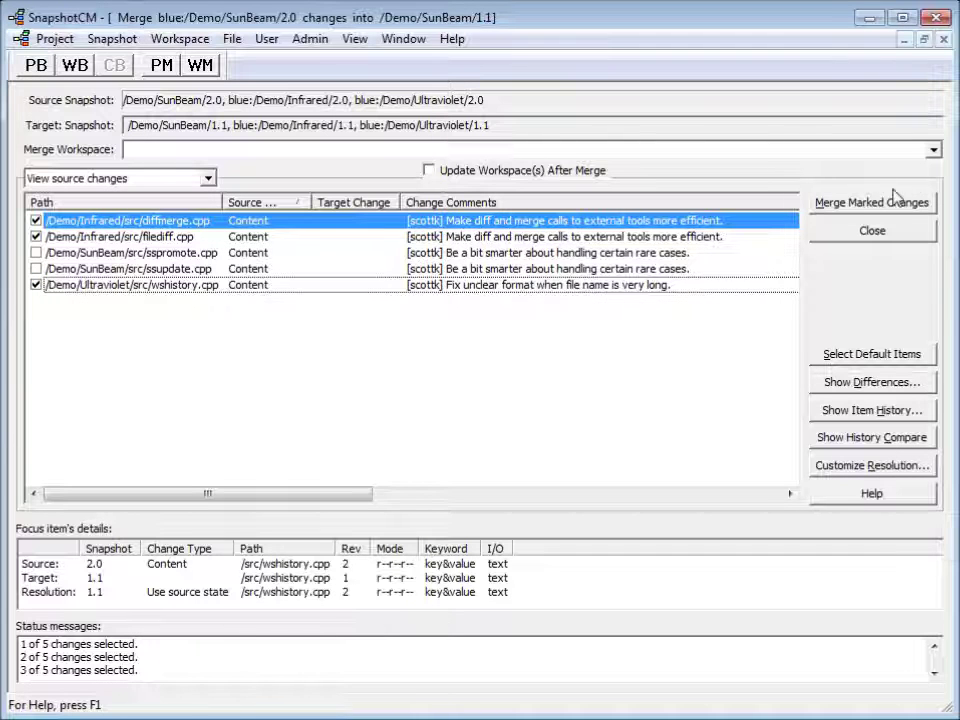
left_click(857, 202)
left_click(418, 443)
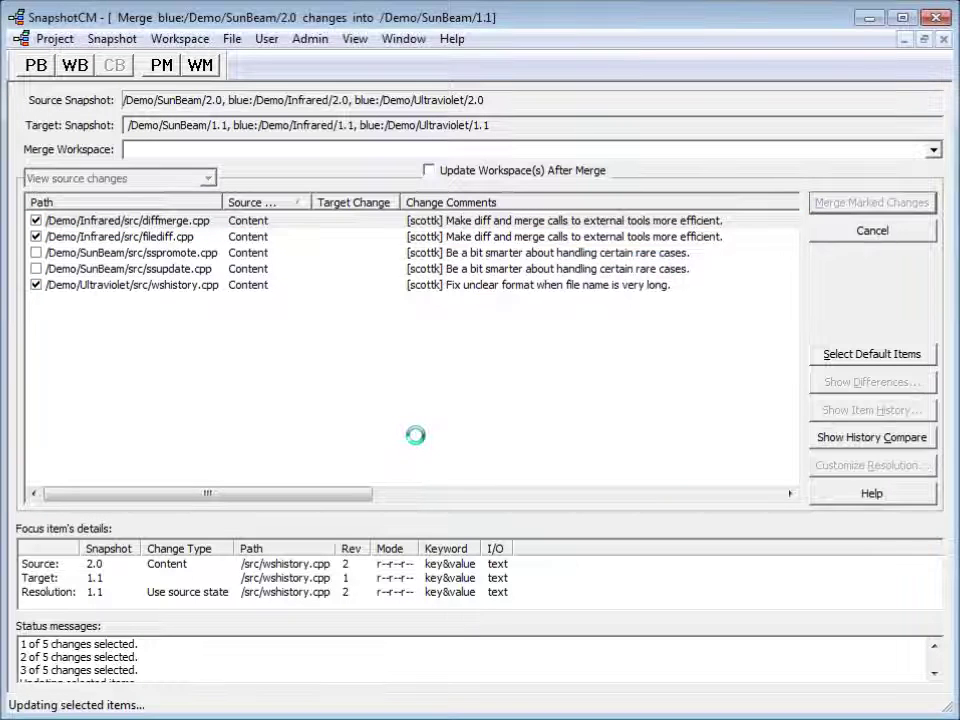
left_click(852, 234)
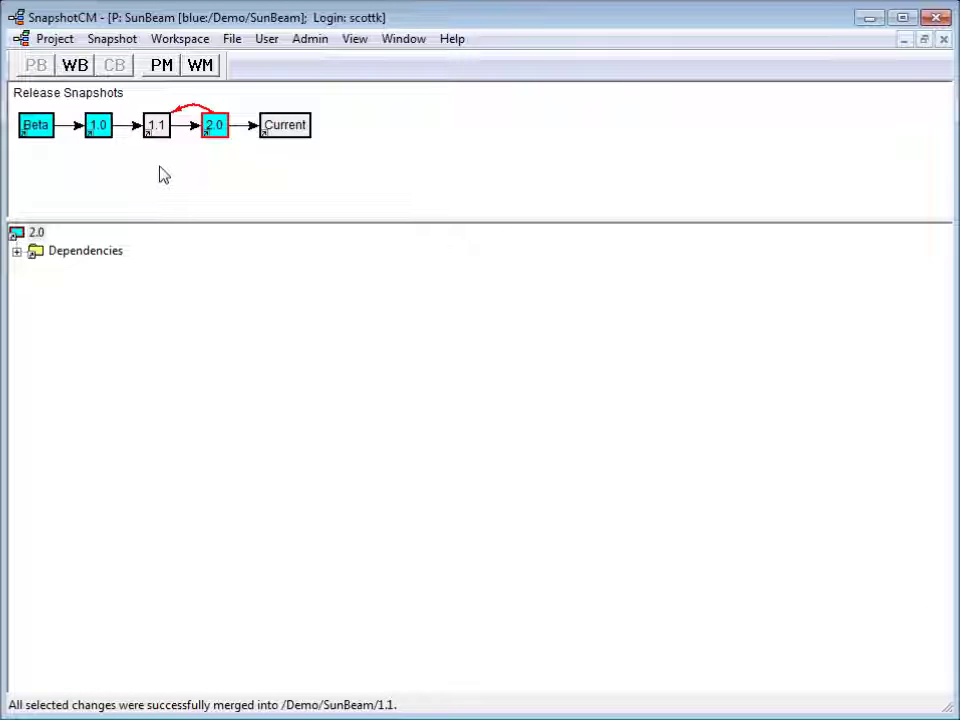
Step: Delete the relationship between the SunBeam 2.0 and 1.1 snapshots
right_click(188, 111)
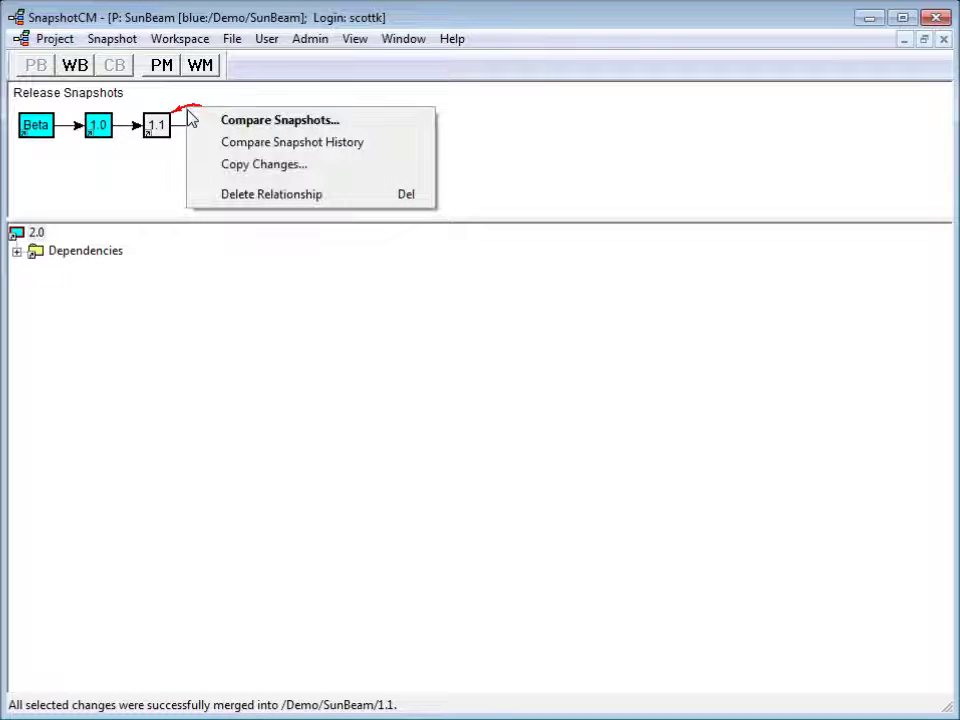
left_click(271, 200)
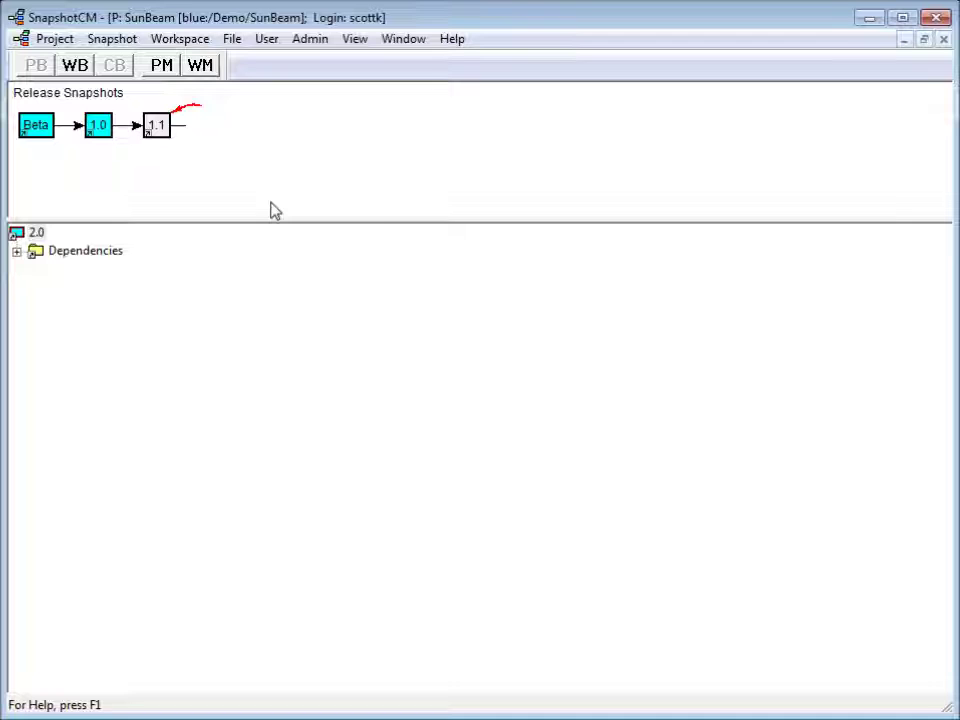
Step: Freeze the SunBeam 1.1 release snapshot together with its Infrared and Ultraviolet 1.1 dependencies
right_click(158, 134)
left_click(223, 242)
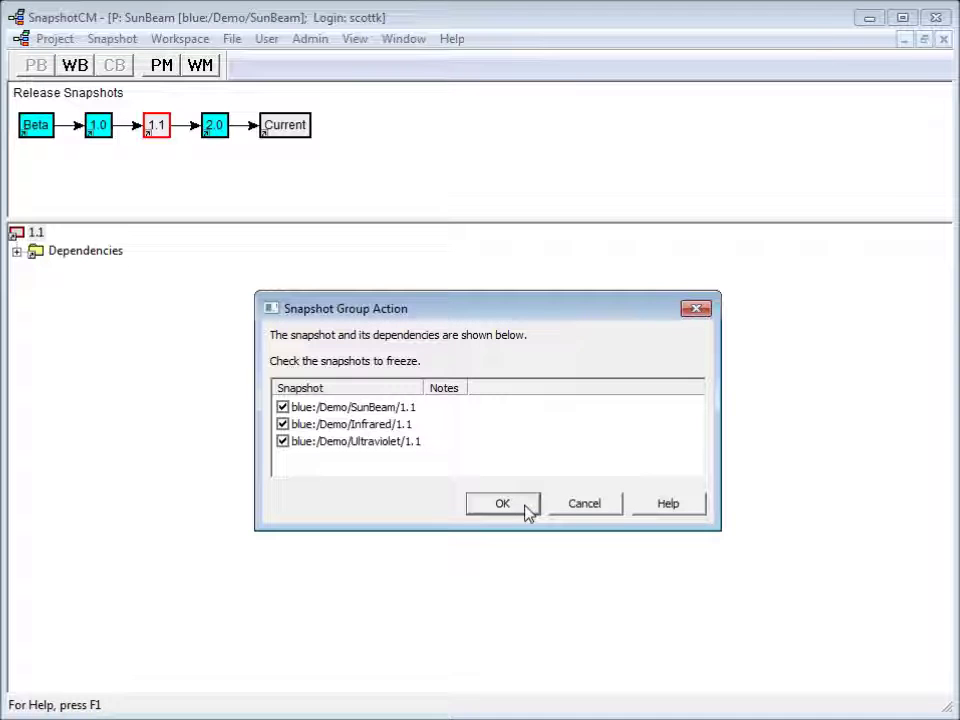
left_click(527, 509)
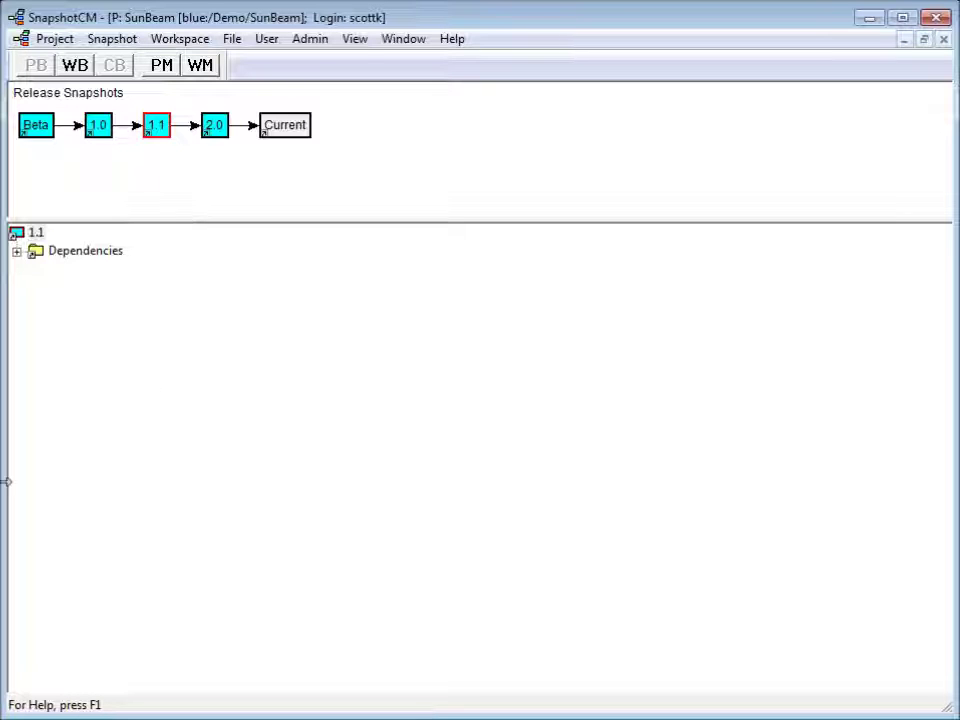
Step: Create a development snapshot under Current's Integration snapshot, named with the new developer's first name, also copying its Infrared and Ultraviolet dependencies
left_click(285, 124)
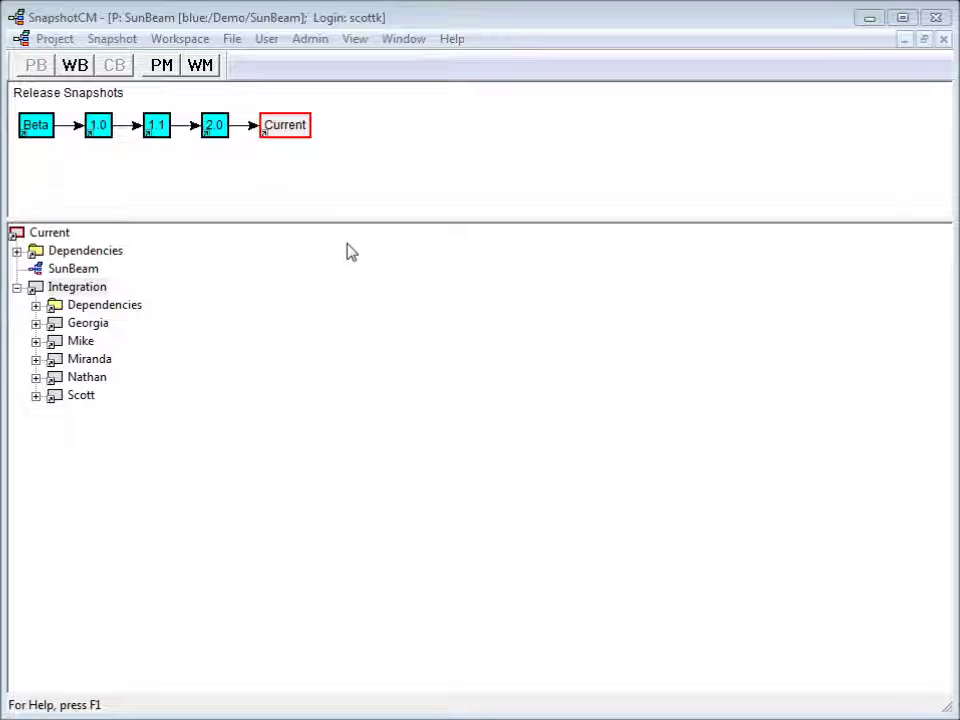
right_click(90, 292)
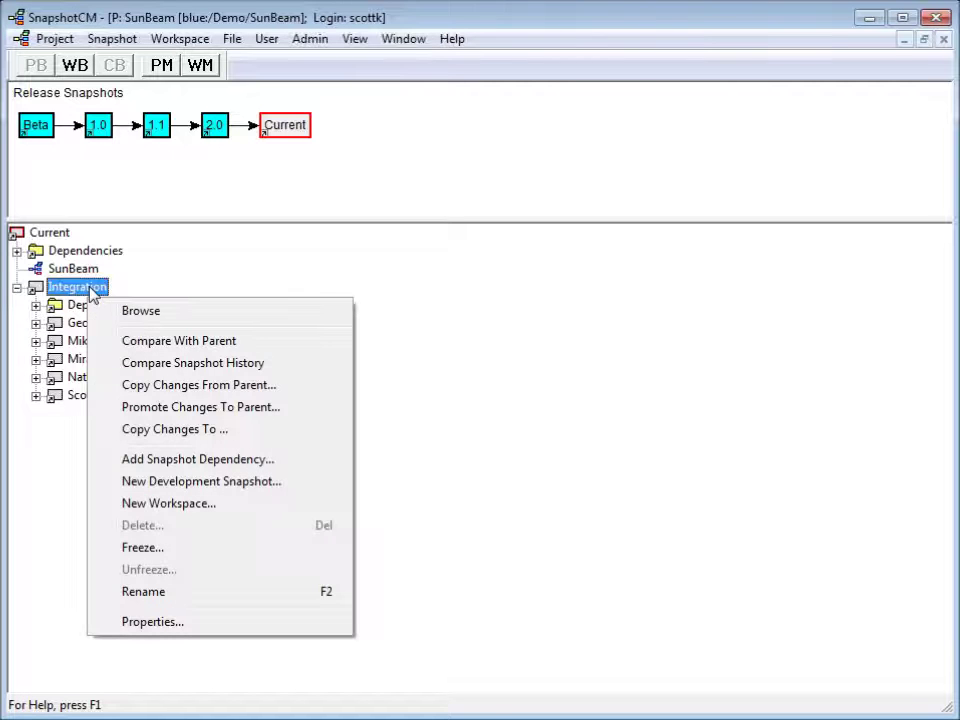
left_click(253, 485)
type("Connie")
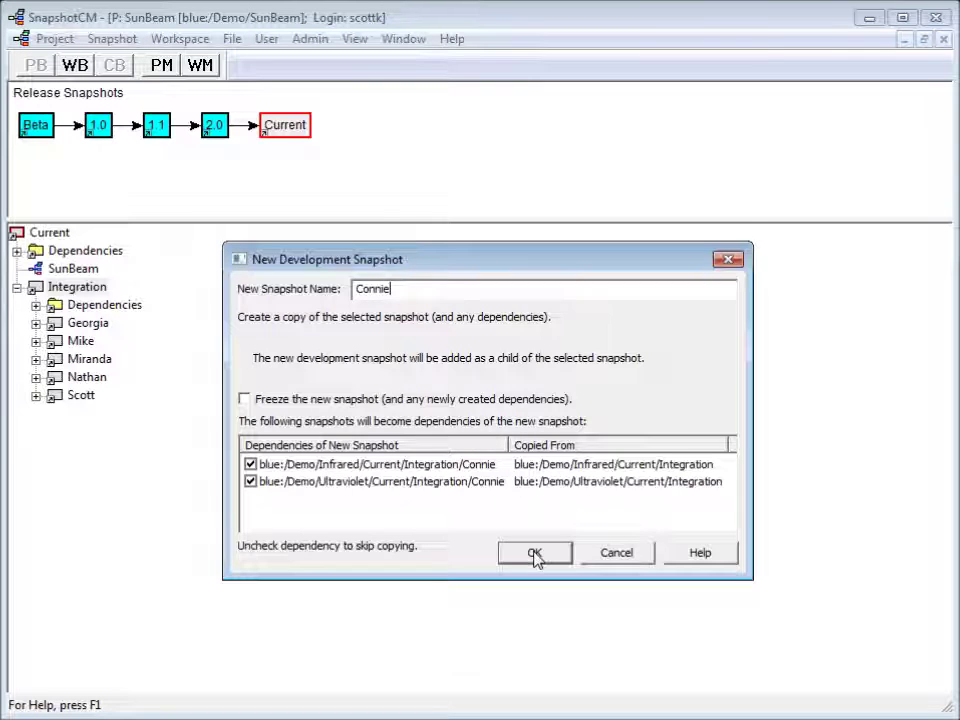
left_click(535, 555)
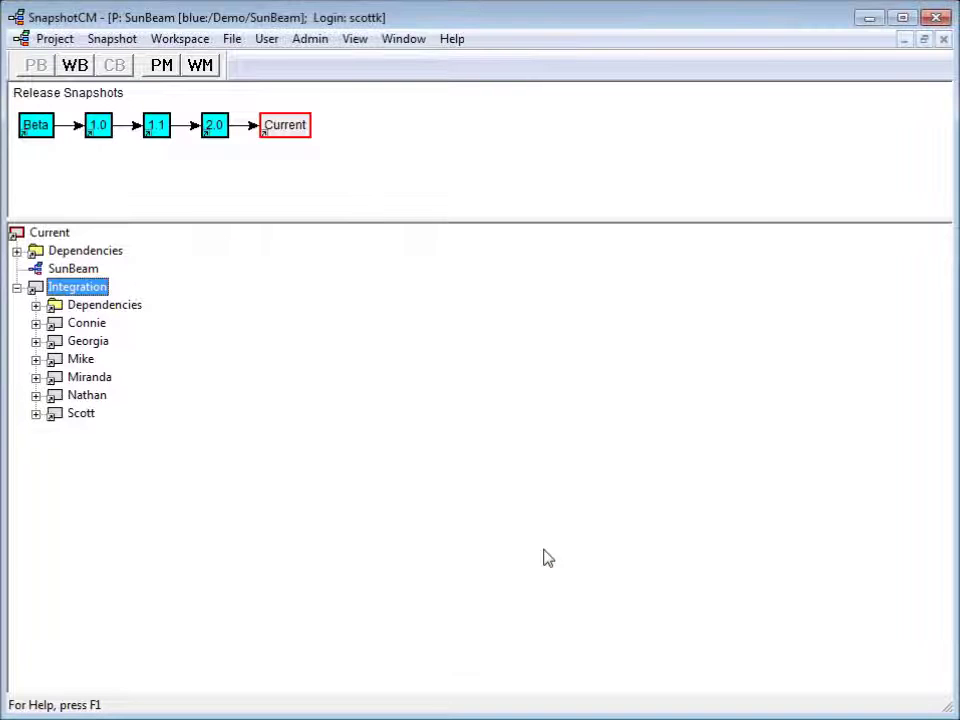
Step: Create a workspace for the new developer's snapshot, keeping the proposed mounts, workspace name, local folder and working set
right_click(92, 324)
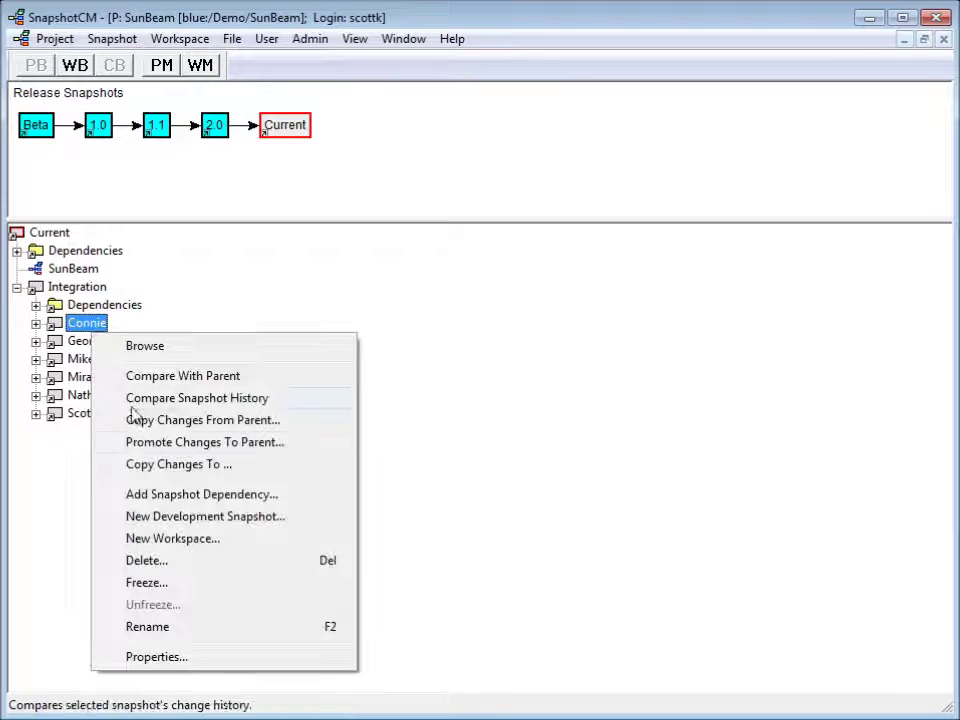
left_click(184, 542)
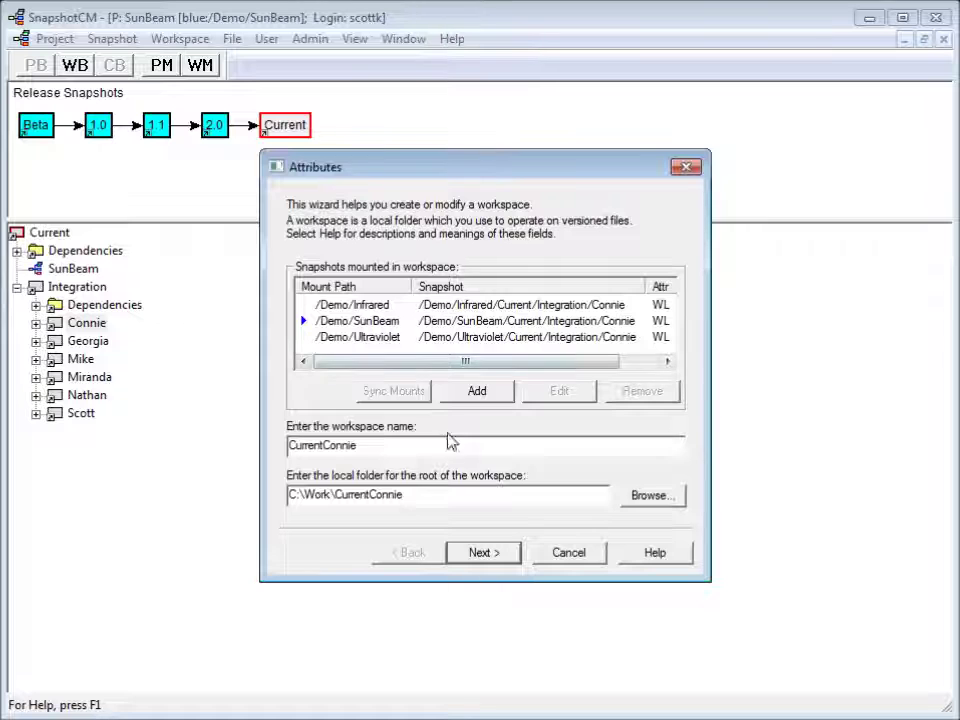
left_click(491, 555)
left_click(491, 555)
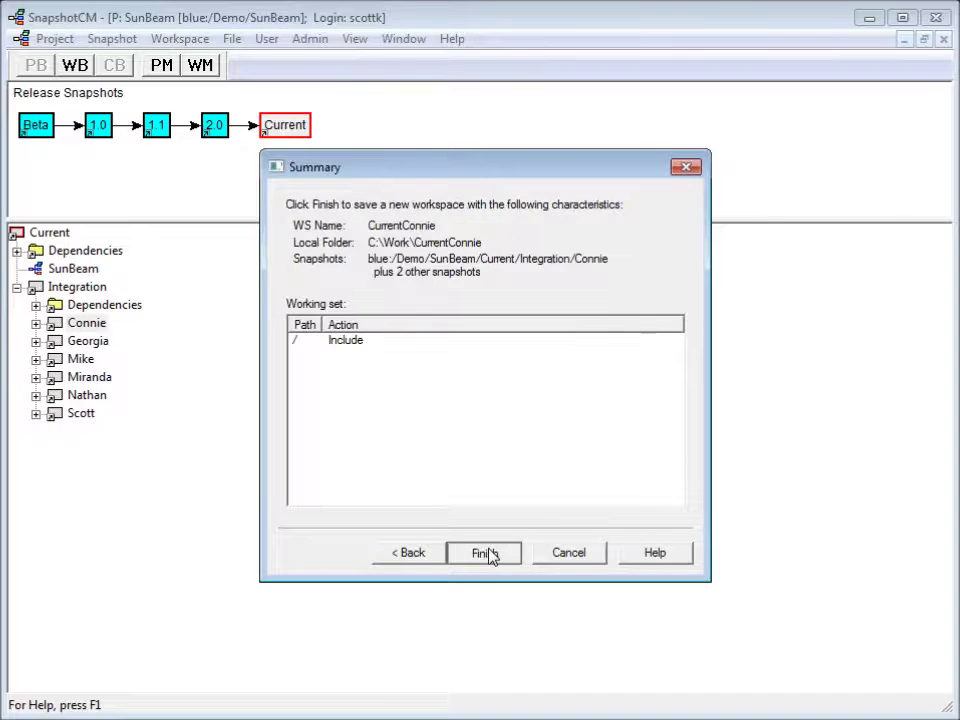
left_click(491, 555)
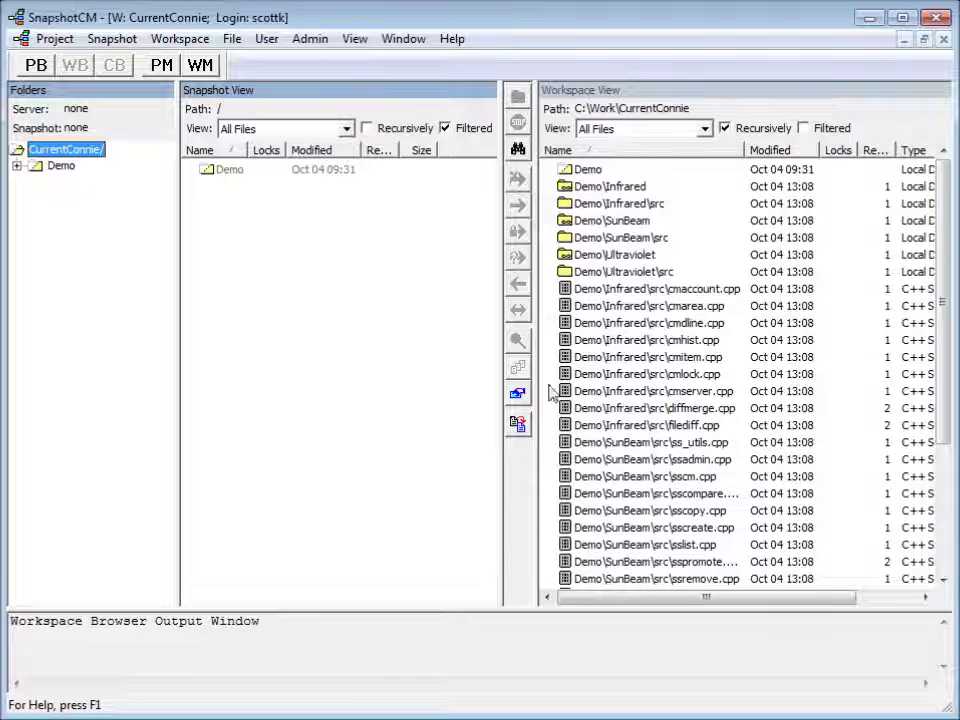
Step: Update the new workspace's working set and return to the SunBeam project's snapshot view
left_click(517, 425)
left_click(412, 416)
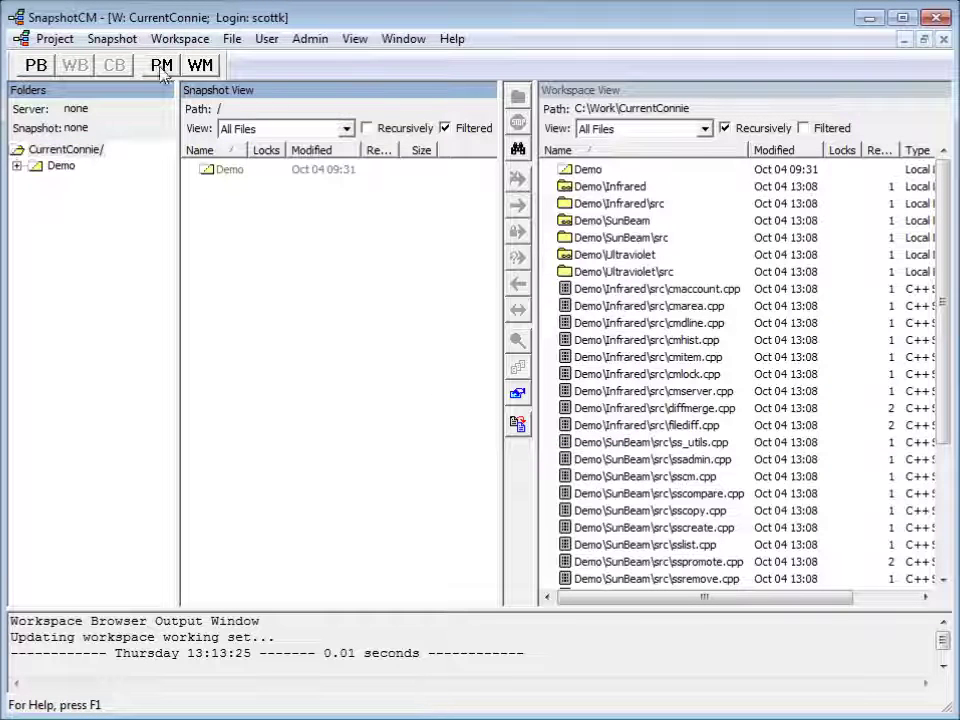
left_click(37, 67)
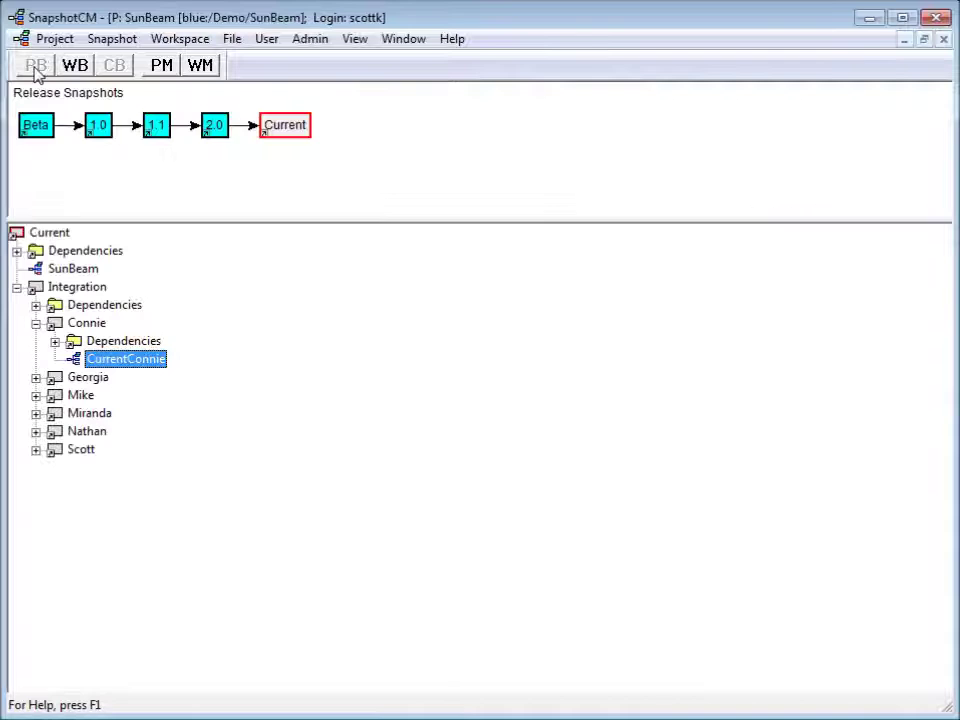
Step: Examine the change-promotion and copy commands for the new developer's snapshot, and the location and mounts of its workspace
left_click(80, 324)
right_click(79, 327)
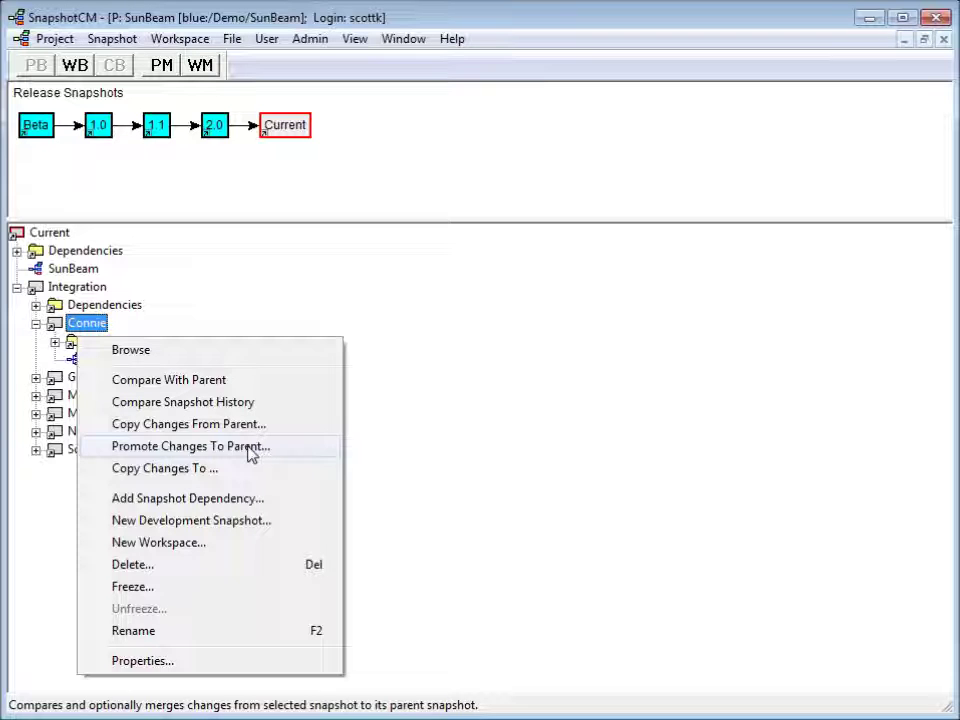
left_click(383, 370)
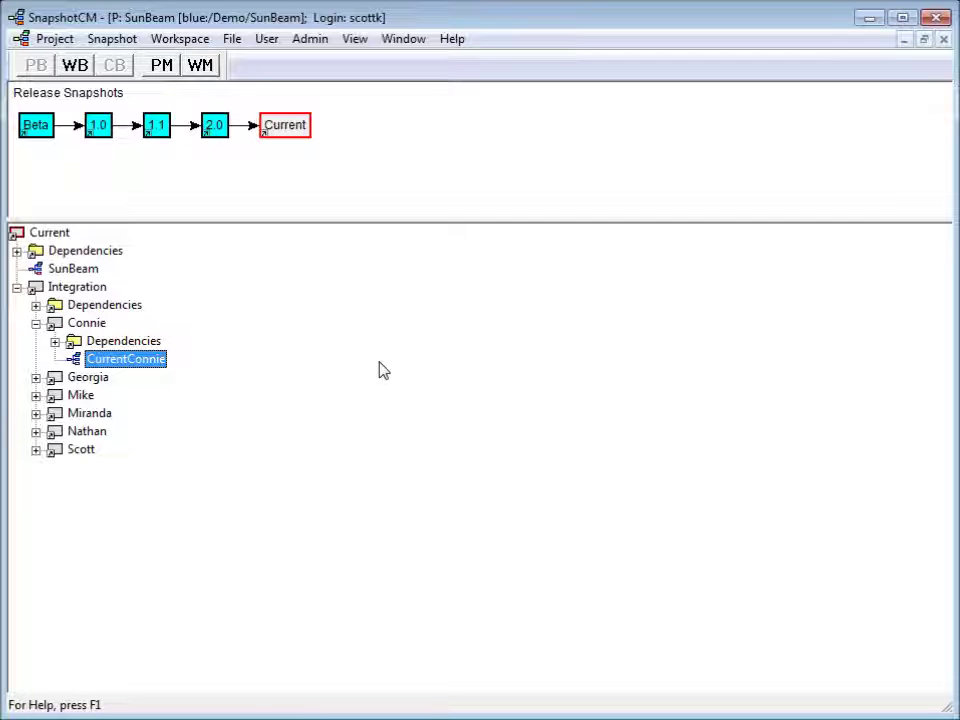
mouse_move(127, 361)
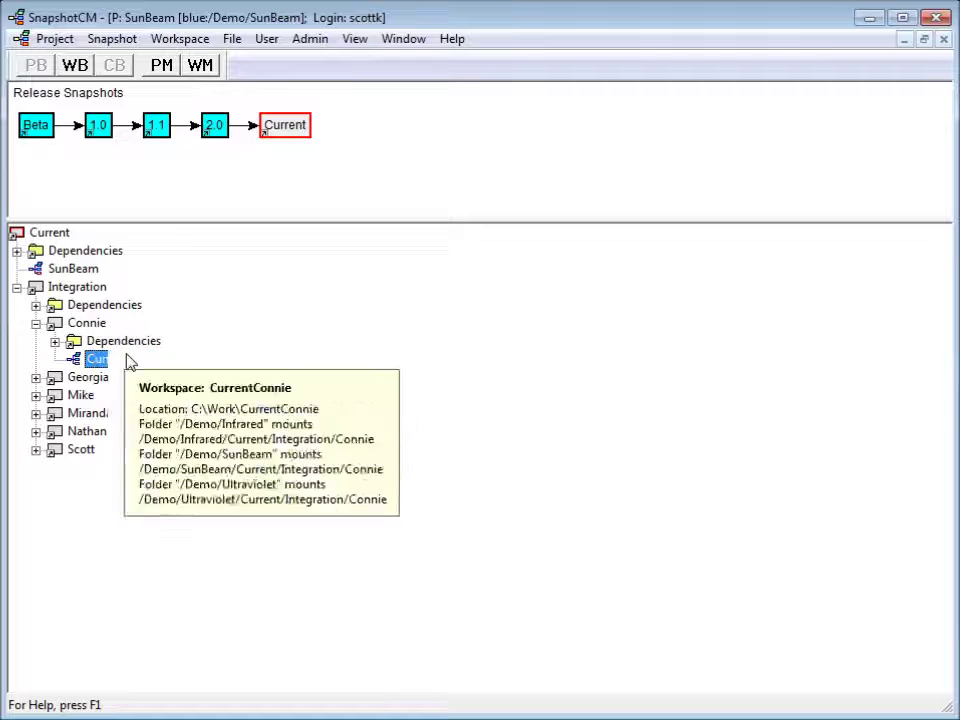